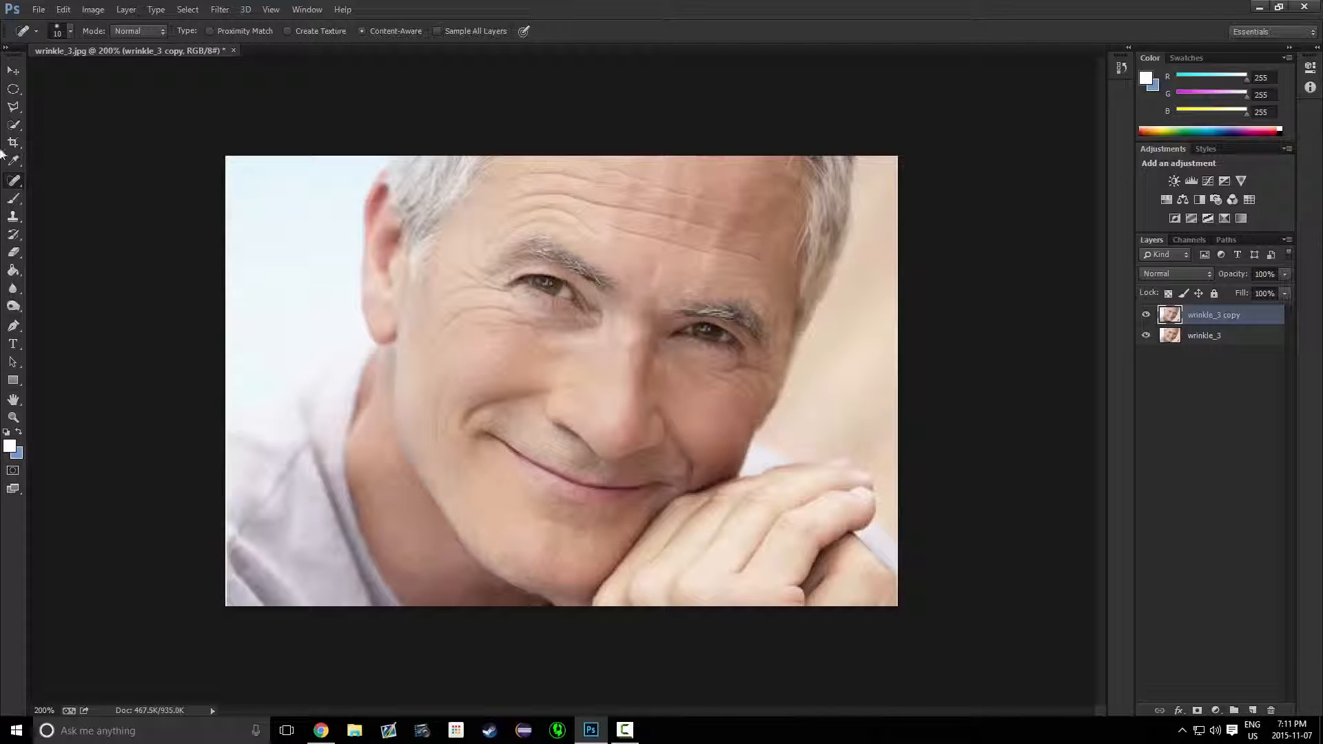
Switch to the Clone Stamp tool, reduce its brush size, and try cloning on the forehead, dismissing the error
right_click(15, 183)
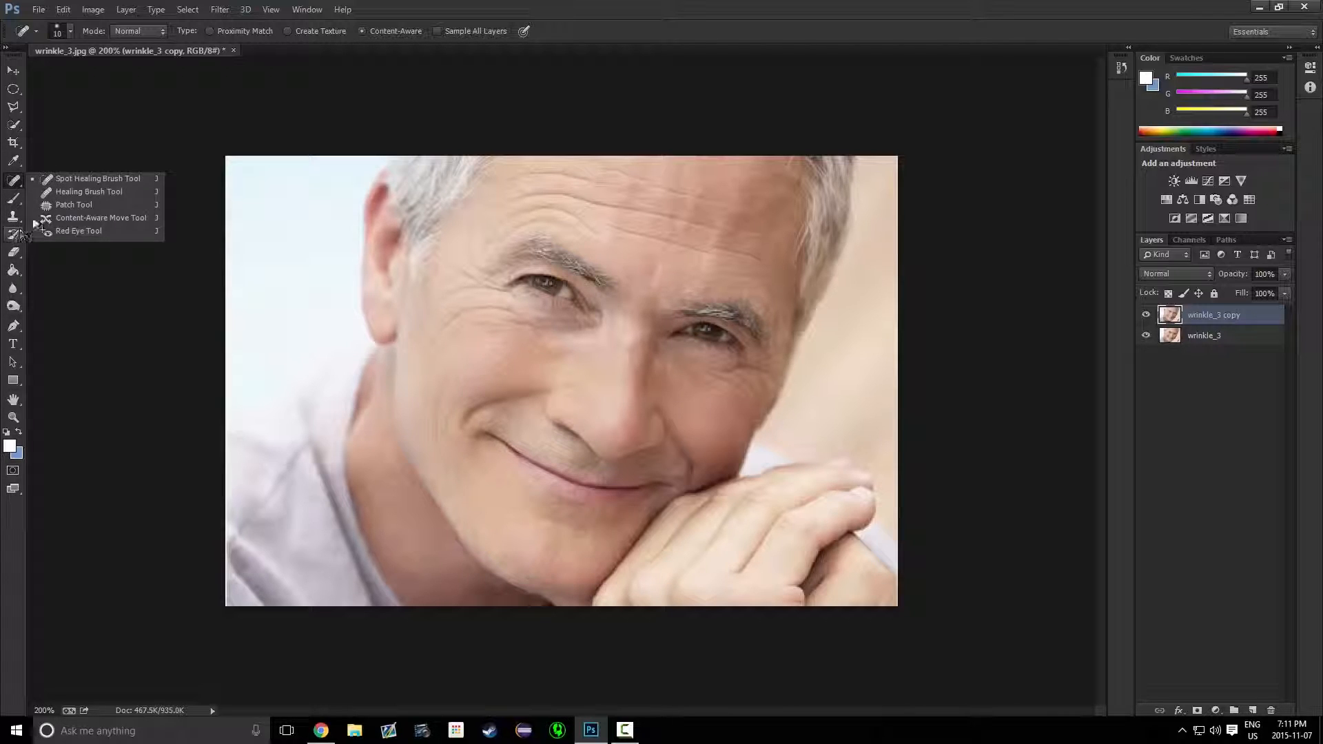
click(14, 216)
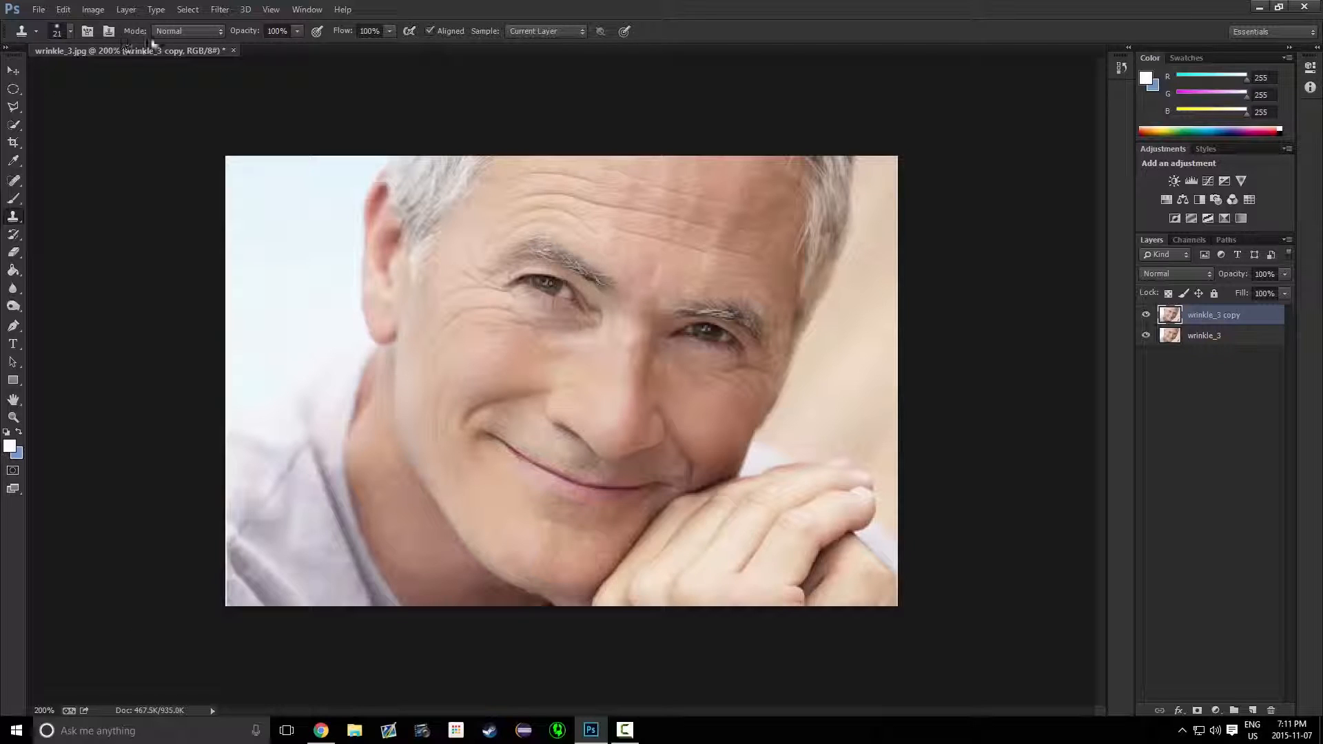
click(68, 32)
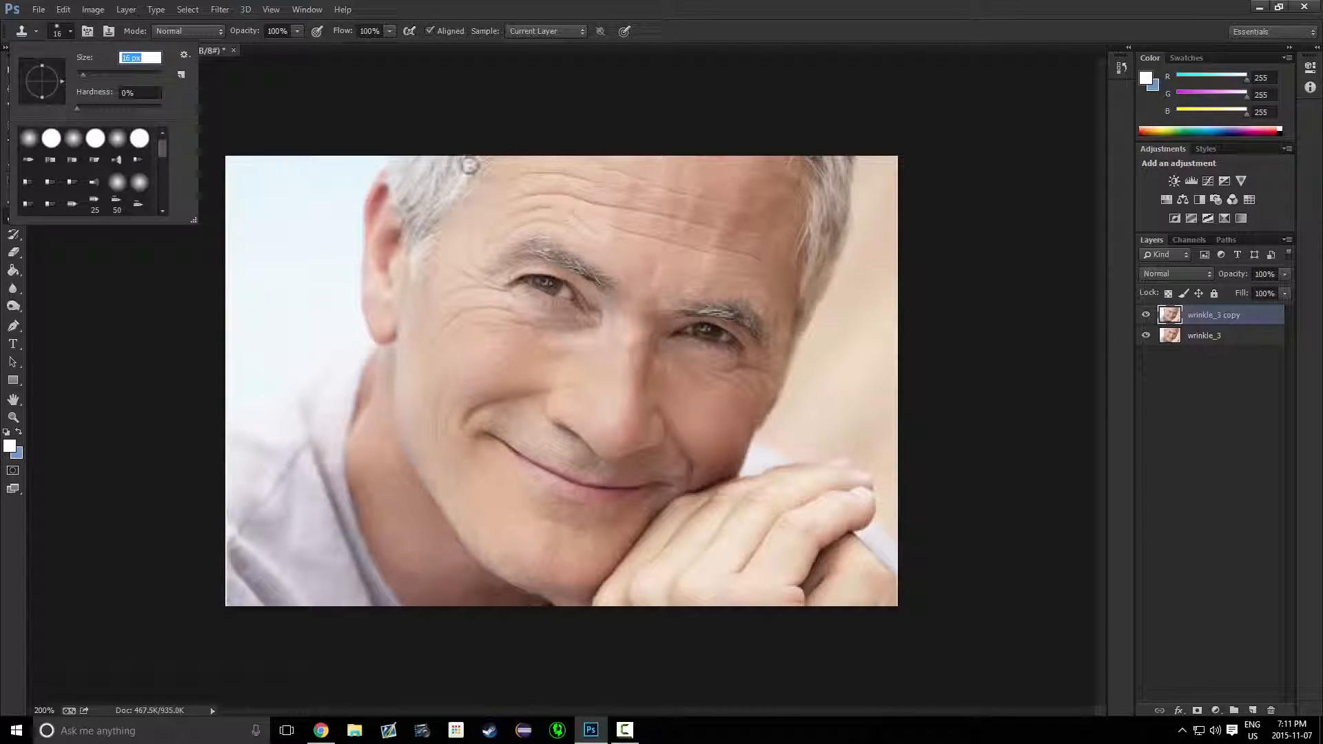
drag(80, 81, 79, 77)
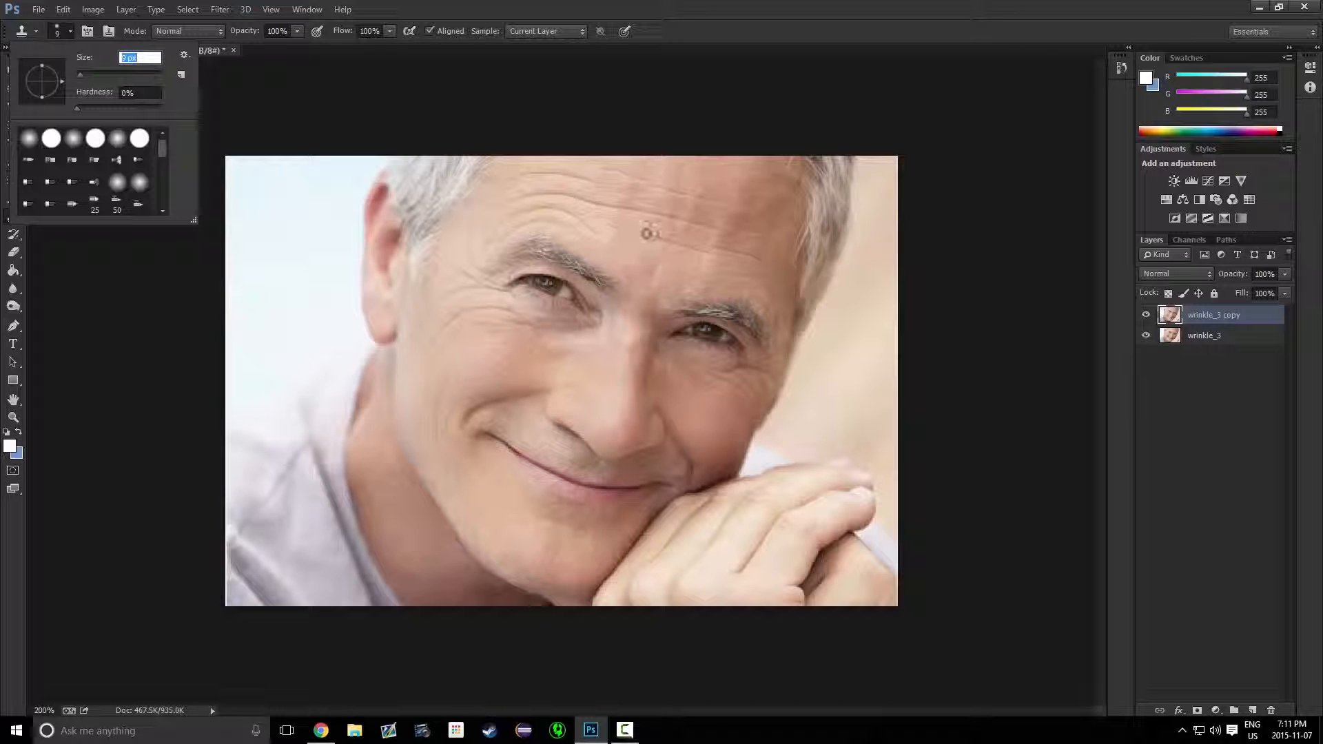
click(371, 102)
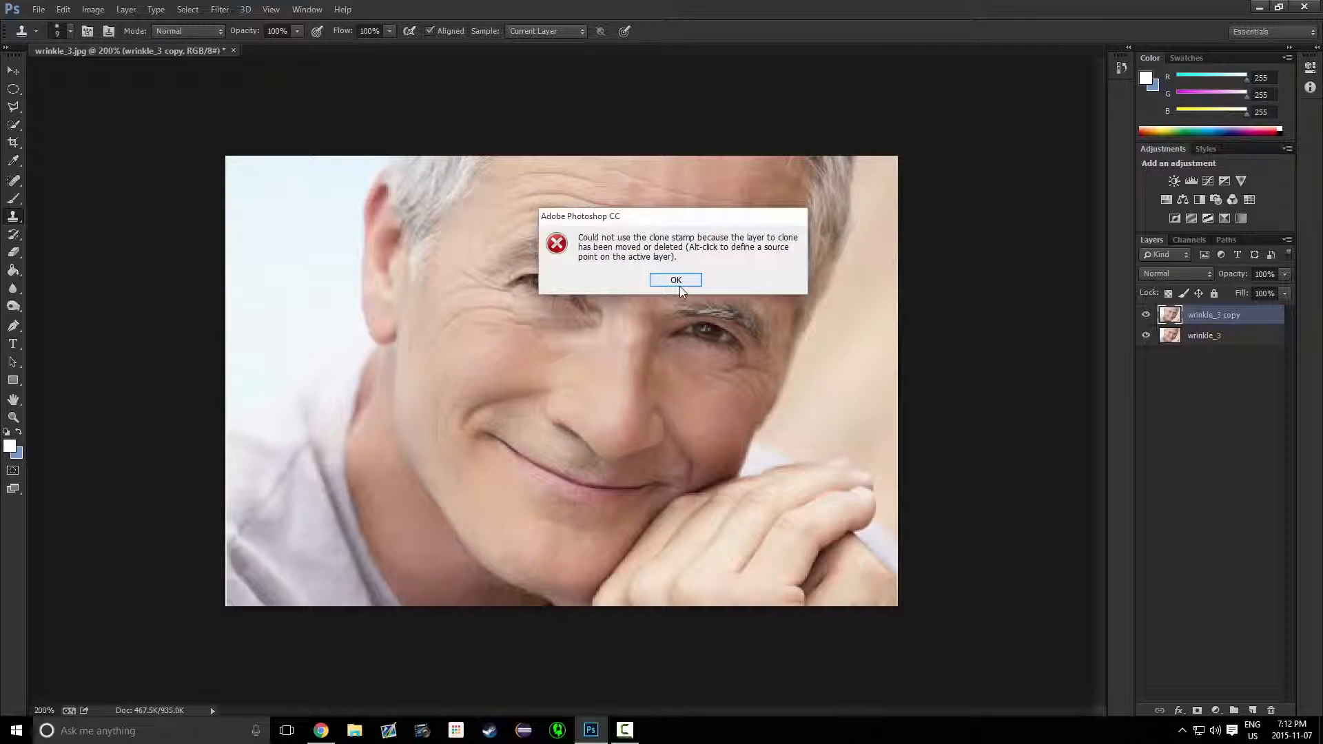
click(675, 280)
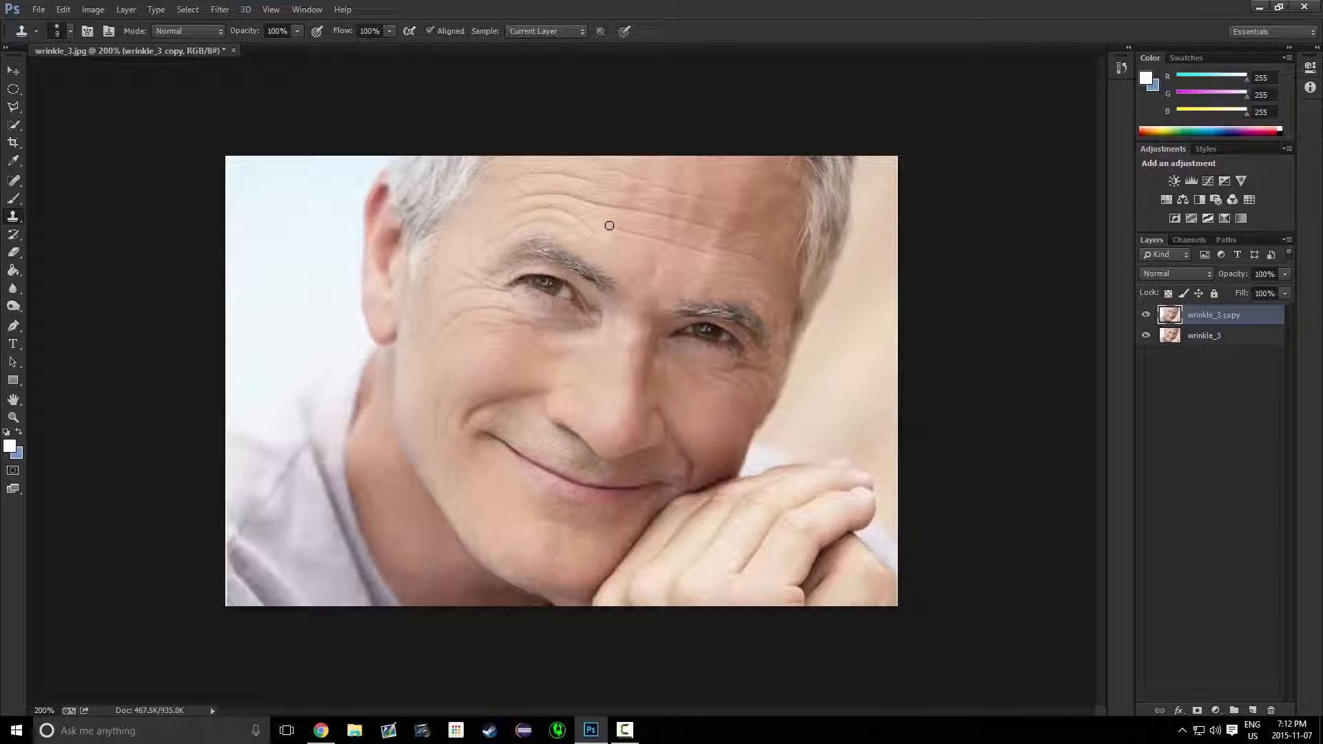
Clone over the forehead wrinkles with short Clone Stamp strokes
drag(610, 225, 619, 229)
drag(663, 242, 690, 246)
alt+click(718, 259)
Adjust the clone brush size and paint over the wrinkle above the right eyebrow
click(70, 32)
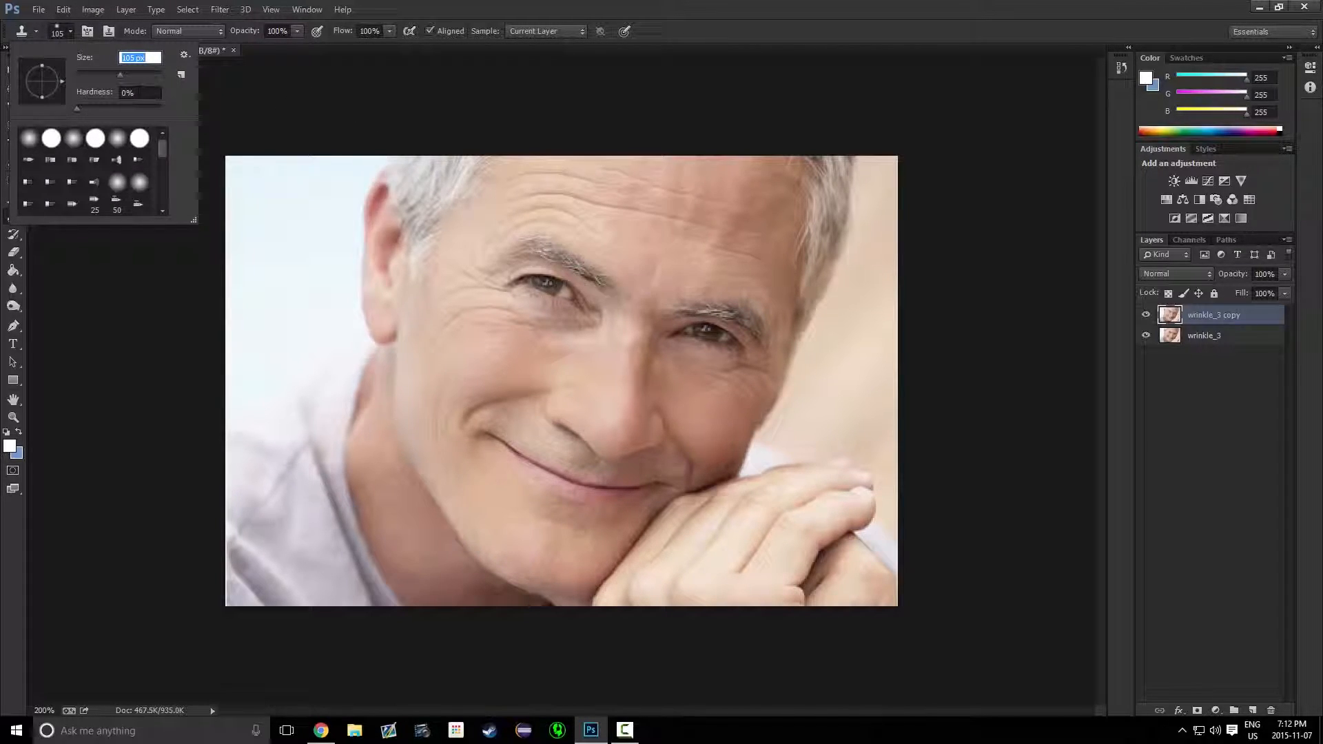
drag(90, 75, 81, 75)
alt+click(722, 265)
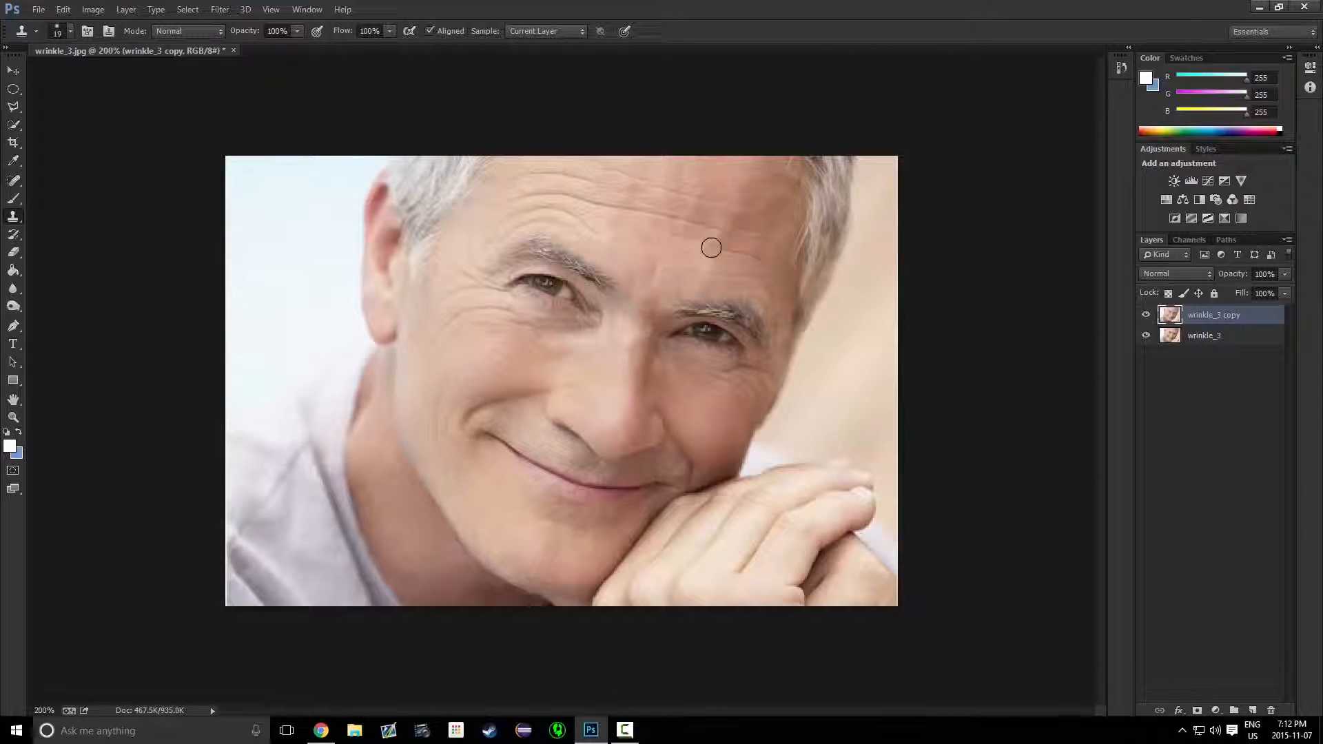
mouse_move(729, 251)
mouse_down()
mouse_move(766, 261)
mouse_move(738, 290)
mouse_move(718, 271)
mouse_move(729, 258)
mouse_move(743, 285)
mouse_move(710, 278)
mouse_move(755, 289)
mouse_move(685, 314)
mouse_move(728, 295)
mouse_move(716, 289)
mouse_move(752, 298)
mouse_up()
Resize the clone brush again and clone out the remaining wrinkles across the forehead
click(71, 31)
drag(83, 73, 77, 75)
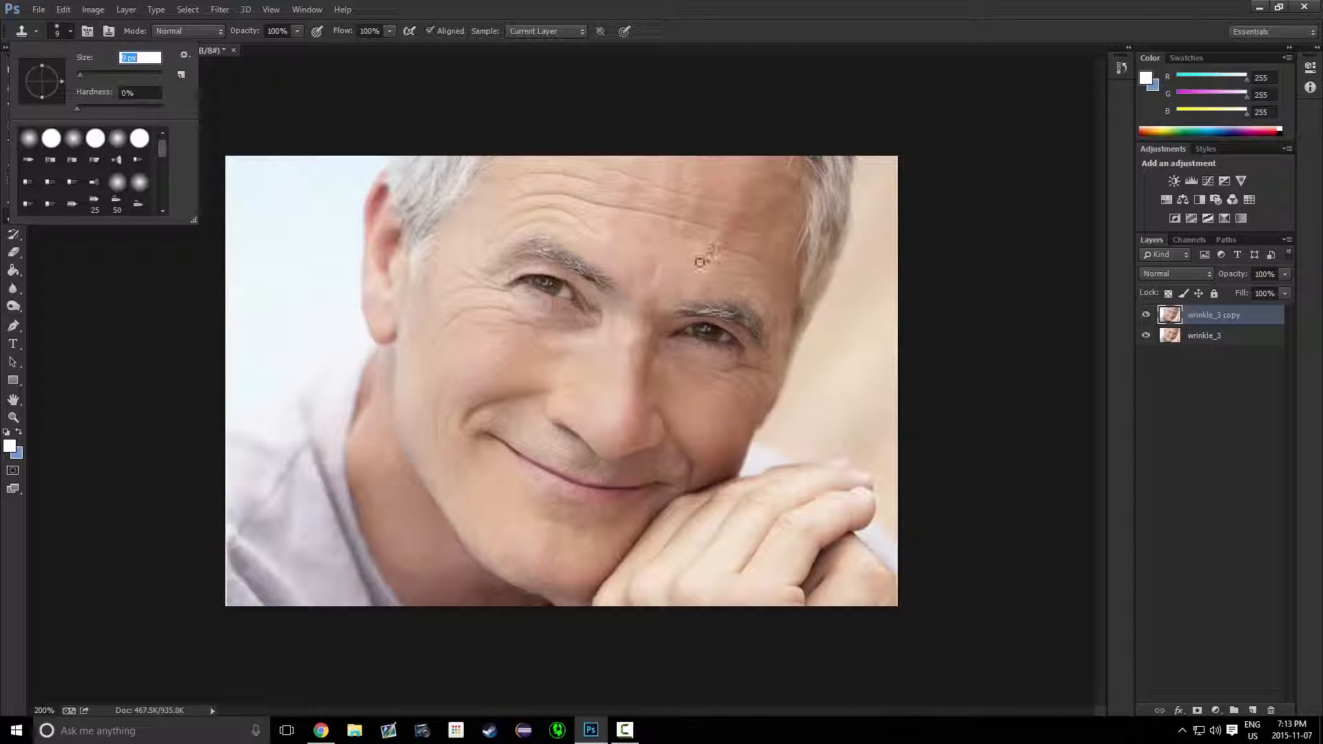
alt+click(715, 255)
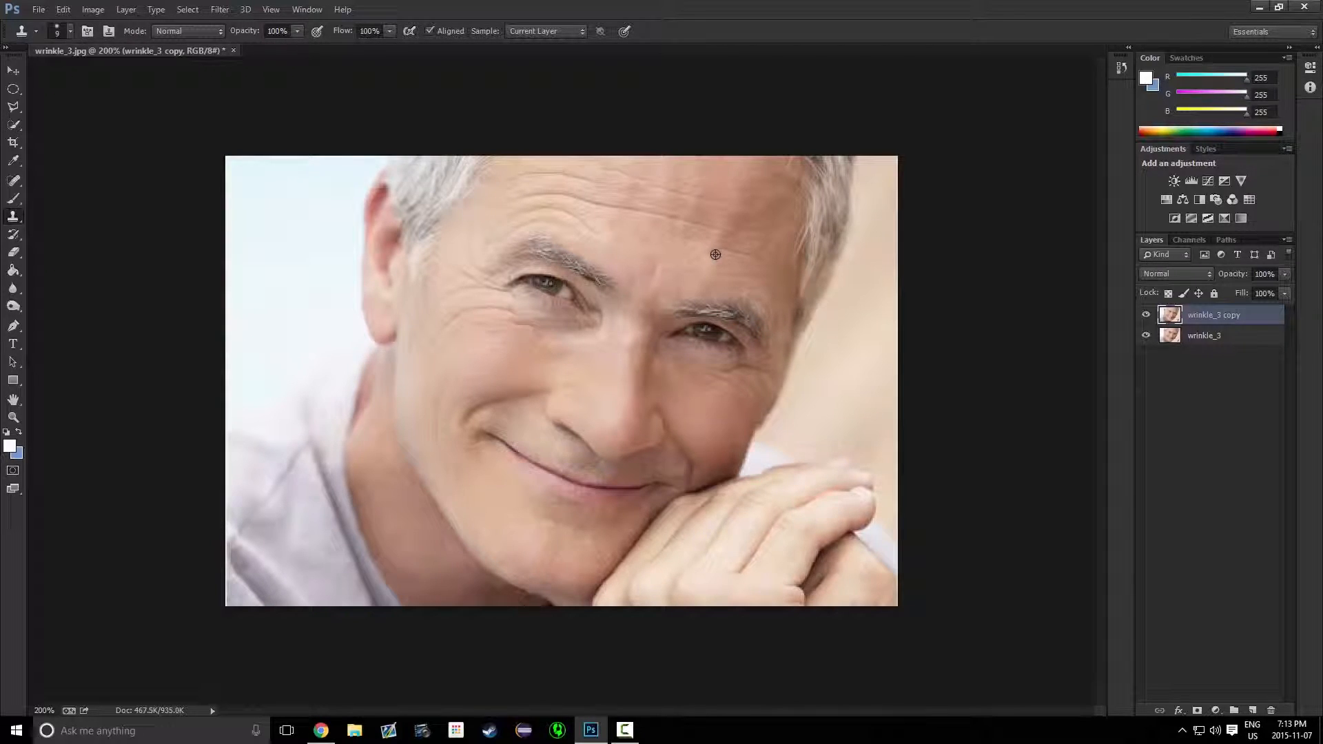
drag(736, 254, 757, 259)
alt+click(717, 265)
drag(638, 210, 719, 235)
alt+click(650, 186)
Clone over the wrinkles on the knuckles and back of the hand
alt+click(863, 460)
mouse_move(849, 456)
mouse_down()
mouse_move(875, 487)
mouse_move(857, 467)
mouse_move(822, 466)
mouse_move(842, 468)
mouse_move(834, 457)
mouse_move(872, 476)
mouse_move(869, 487)
mouse_move(839, 468)
mouse_up()
click(851, 461)
alt+click(816, 454)
alt+click(734, 560)
drag(738, 569, 762, 538)
drag(740, 570, 768, 535)
Switch to the Patch tool and patch the wrinkles on the cheek beside the left eye, deselecting after each
click(14, 180)
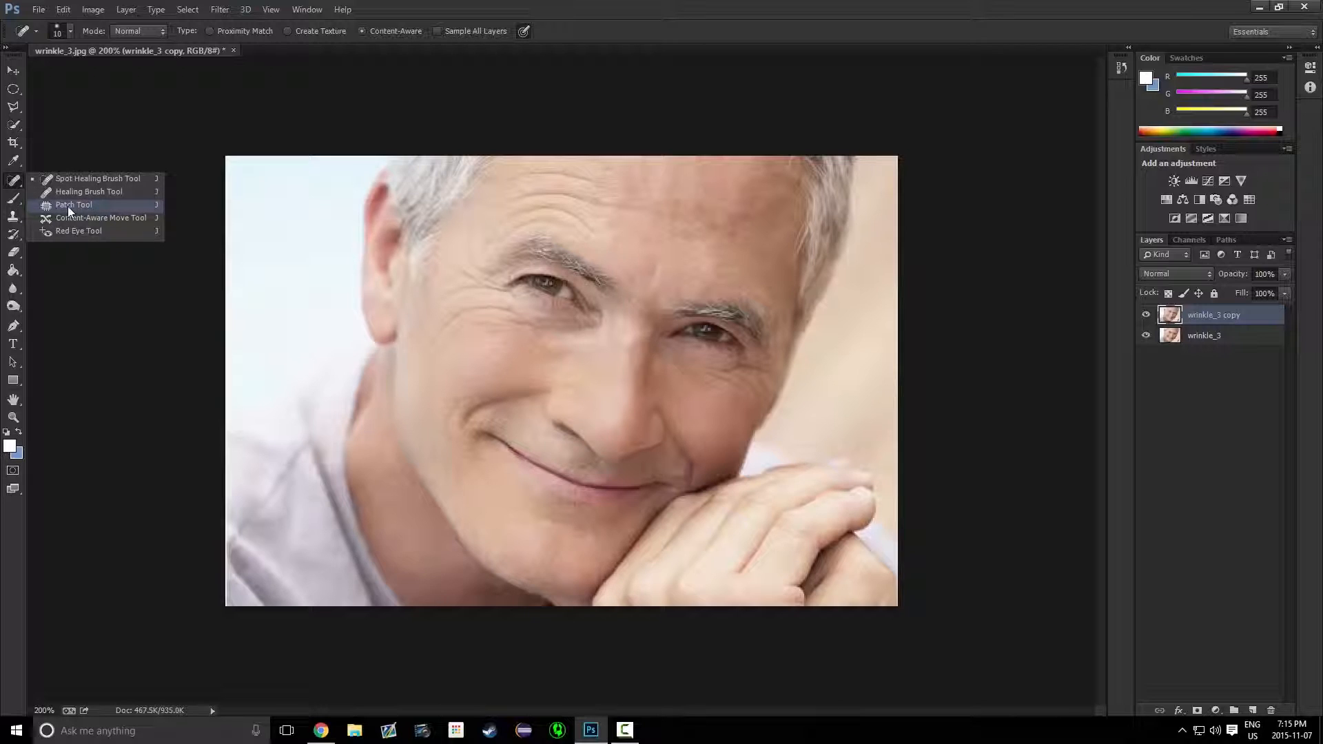
click(61, 207)
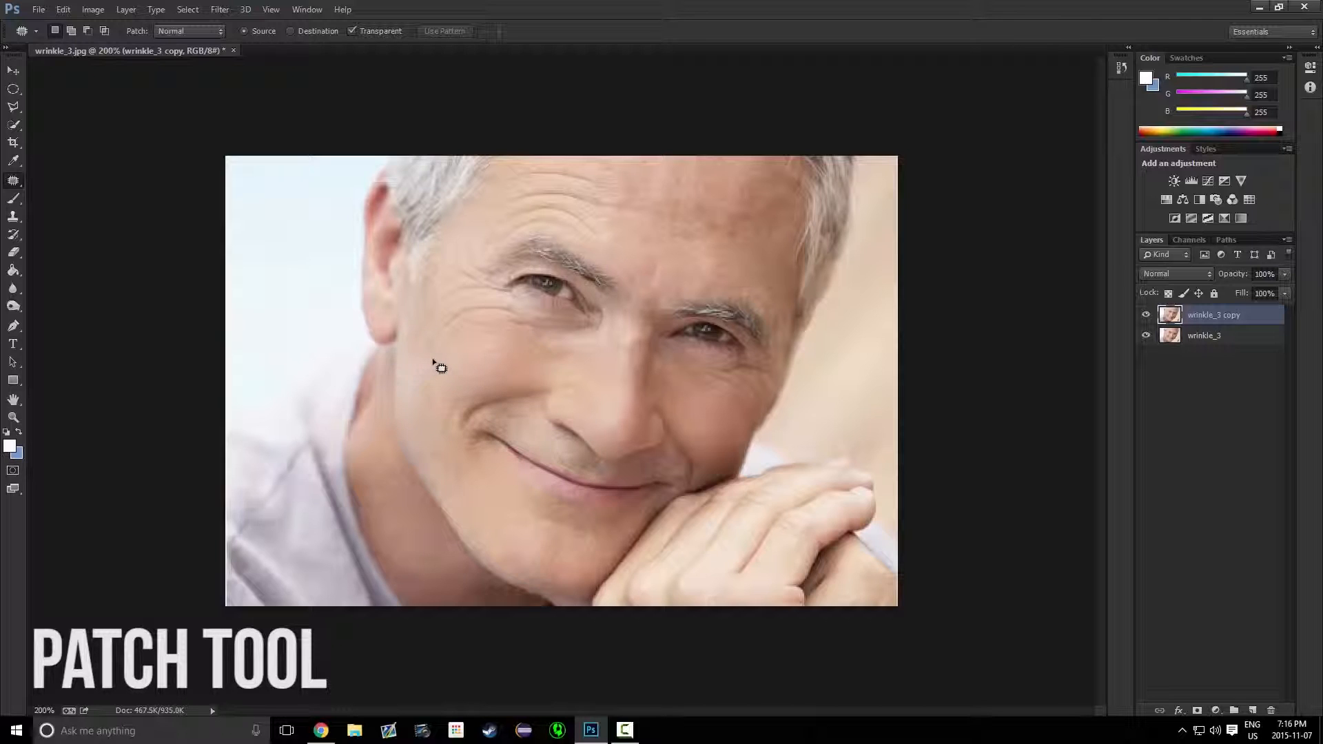
drag(447, 371, 444, 366)
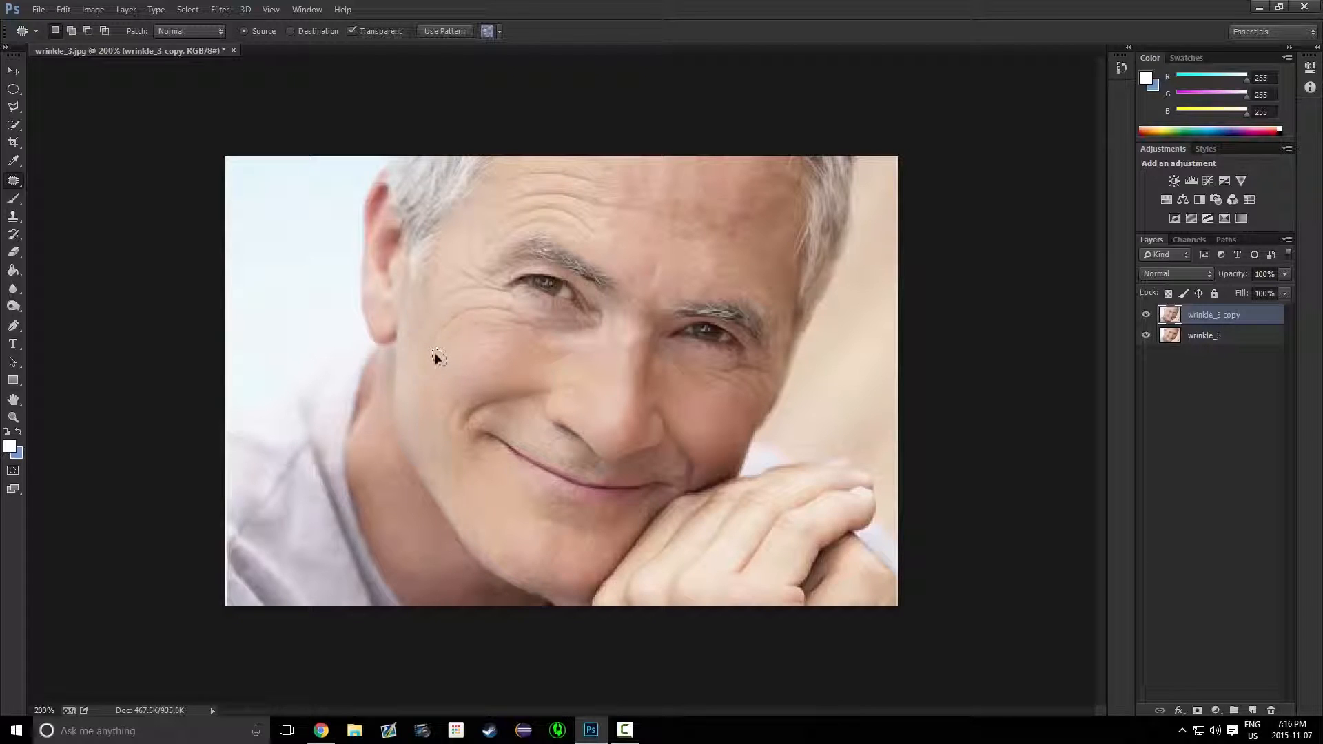
drag(441, 390, 437, 393)
key(ctrl+d)
mouse_move(433, 350)
mouse_down()
mouse_move(464, 361)
mouse_move(429, 375)
mouse_move(456, 325)
mouse_move(425, 350)
mouse_up()
key(ctrl+d)
click(430, 381)
Patch the horizontal forehead wrinkles by outlining each and moving it to smooth skin, deselecting after each
mouse_move(506, 182)
mouse_down()
mouse_move(597, 192)
mouse_move(533, 171)
mouse_move(527, 186)
mouse_up()
drag(544, 181, 656, 169)
key(ctrl+d)
mouse_move(516, 165)
mouse_down()
mouse_move(623, 180)
mouse_move(576, 191)
mouse_move(518, 169)
mouse_move(750, 185)
mouse_move(666, 177)
mouse_up()
key(ctrl+d)
mouse_move(560, 169)
mouse_down()
mouse_move(626, 177)
mouse_move(540, 188)
mouse_move(501, 162)
mouse_move(672, 188)
mouse_up()
key(ctrl+d)
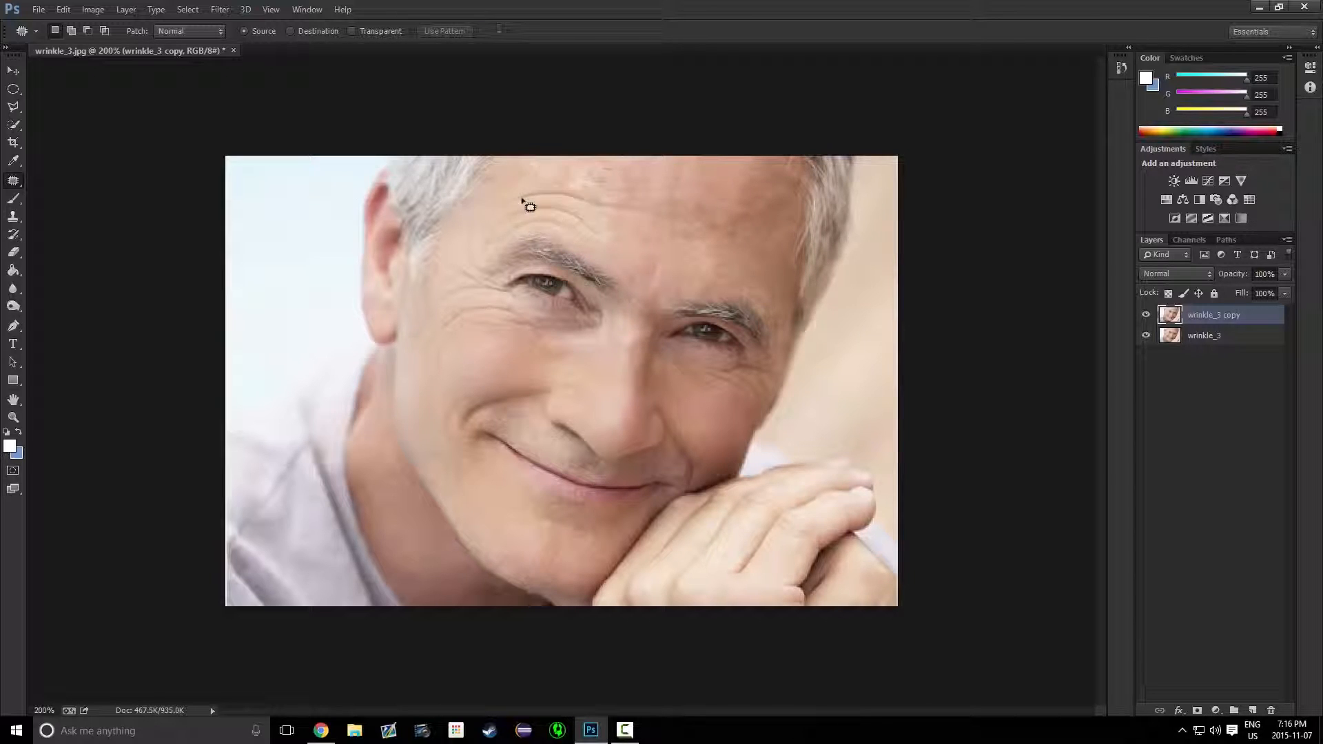
mouse_move(507, 190)
mouse_down()
mouse_move(559, 179)
mouse_move(606, 200)
mouse_move(503, 204)
mouse_move(516, 186)
mouse_move(679, 191)
mouse_up()
key(ctrl+d)
Try to patch the wrinkles on the left side of the forehead and dismiss the warning
mouse_move(591, 224)
mouse_down()
mouse_move(582, 247)
mouse_move(601, 227)
mouse_up()
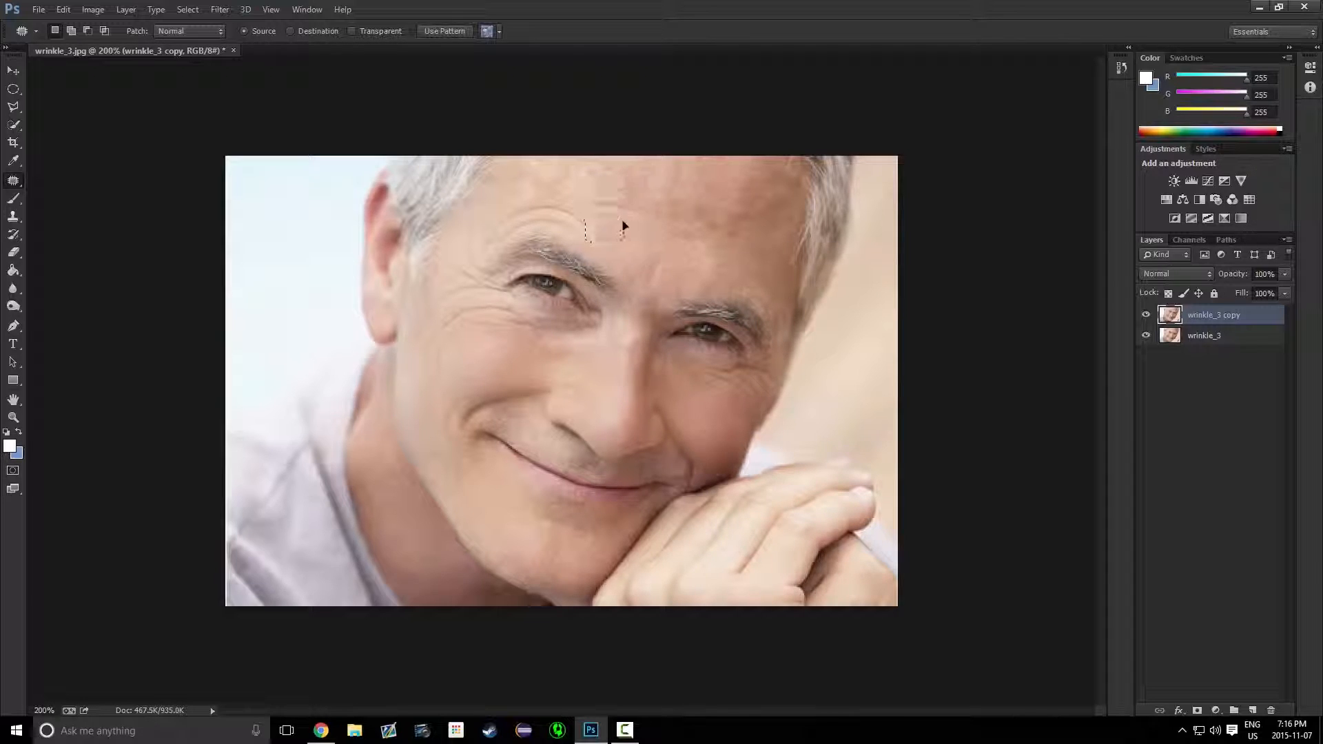
mouse_move(500, 202)
mouse_down()
mouse_move(594, 221)
mouse_move(541, 227)
mouse_move(517, 216)
mouse_move(527, 200)
mouse_move(539, 246)
mouse_up()
click(594, 208)
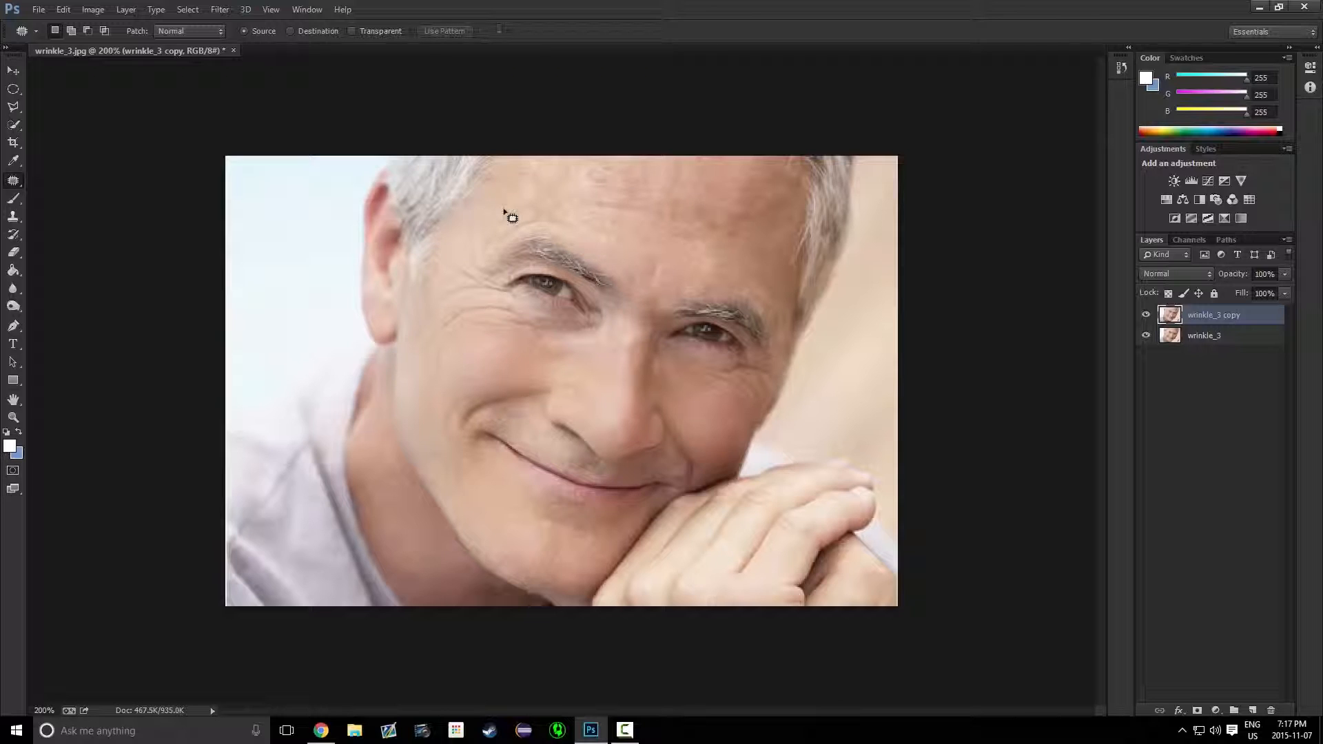
mouse_move(493, 233)
mouse_down()
mouse_move(570, 221)
mouse_move(504, 235)
mouse_up()
mouse_move(505, 236)
mouse_down()
mouse_move(511, 216)
mouse_move(494, 199)
mouse_up()
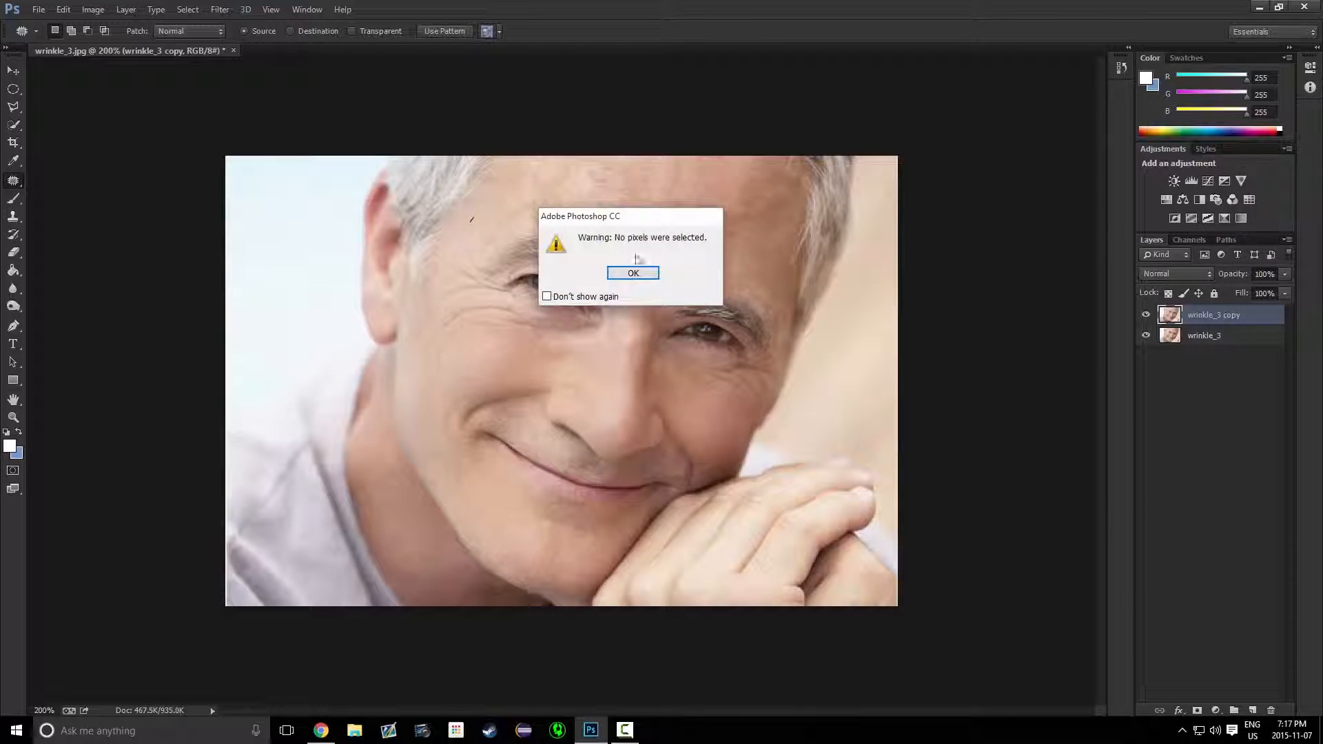
click(627, 271)
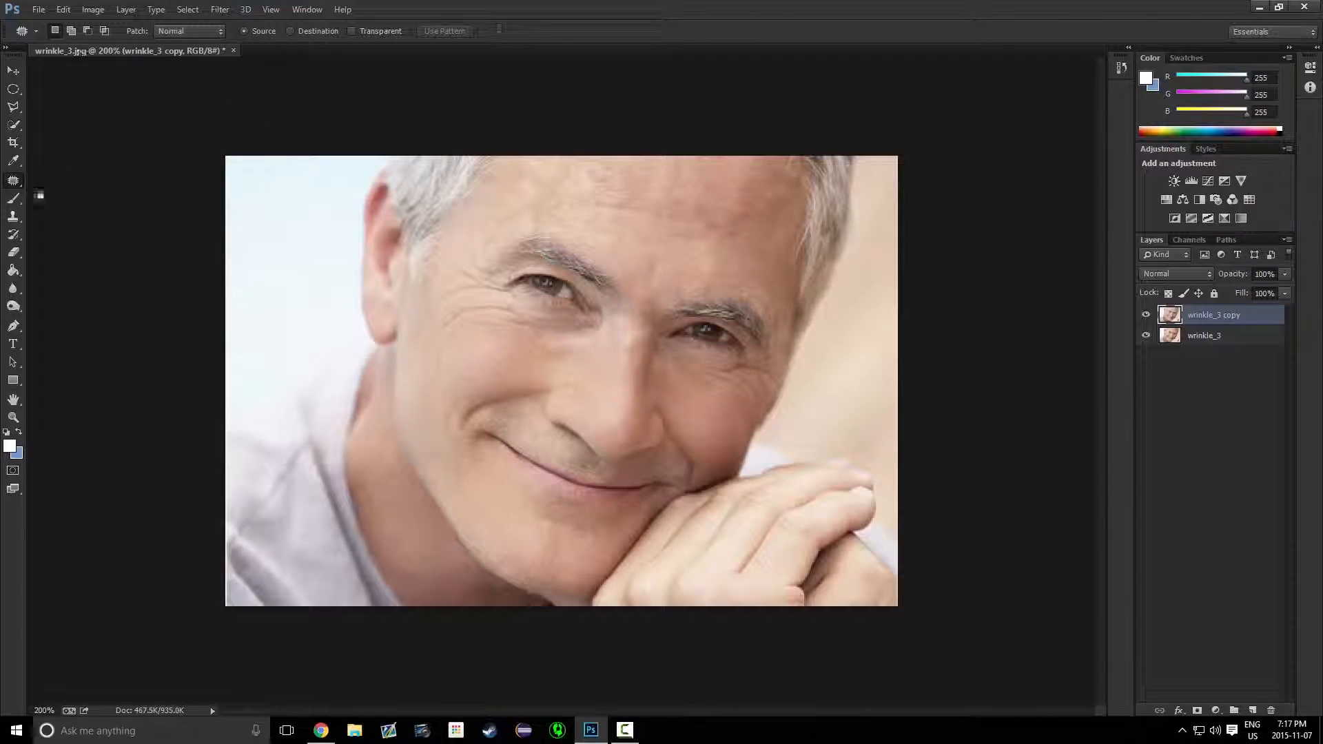
Switch to the Healing Brush tool, sample clean skin, and heal a wrinkle on the left cheek
right_click(5, 181)
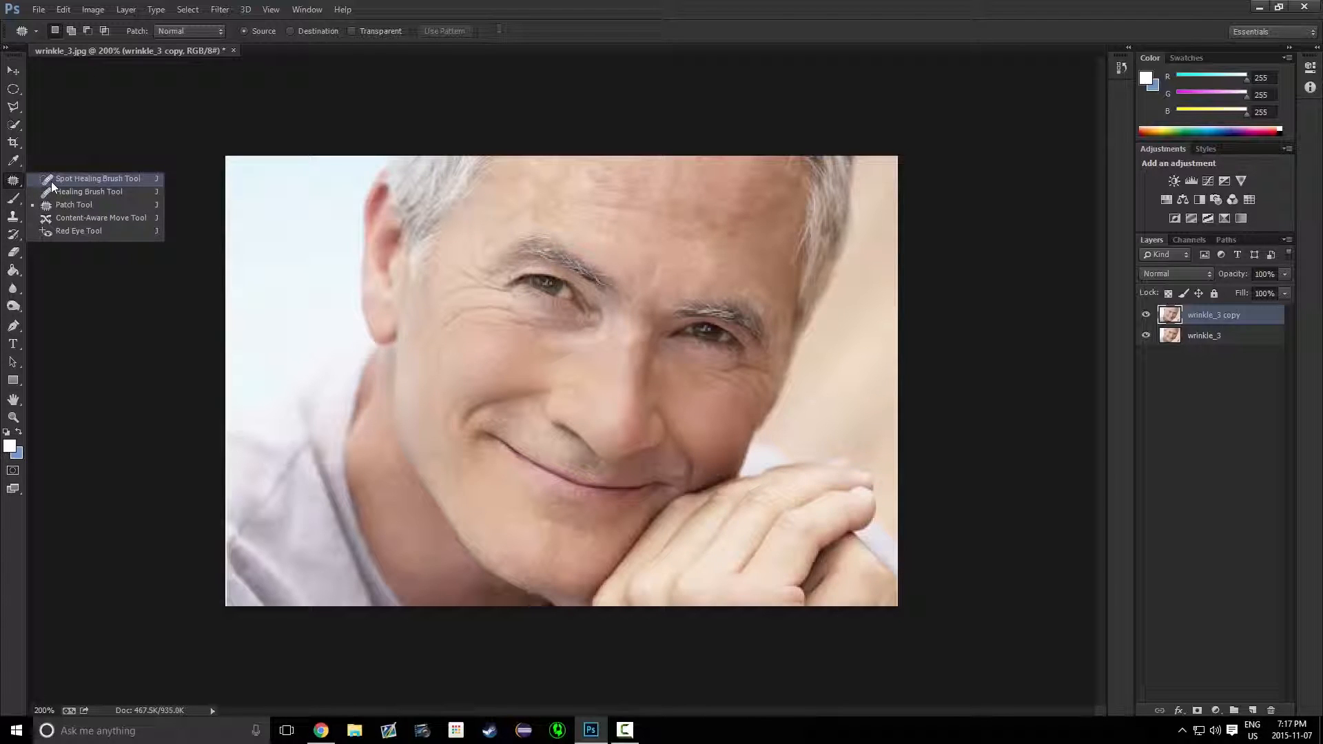
click(69, 192)
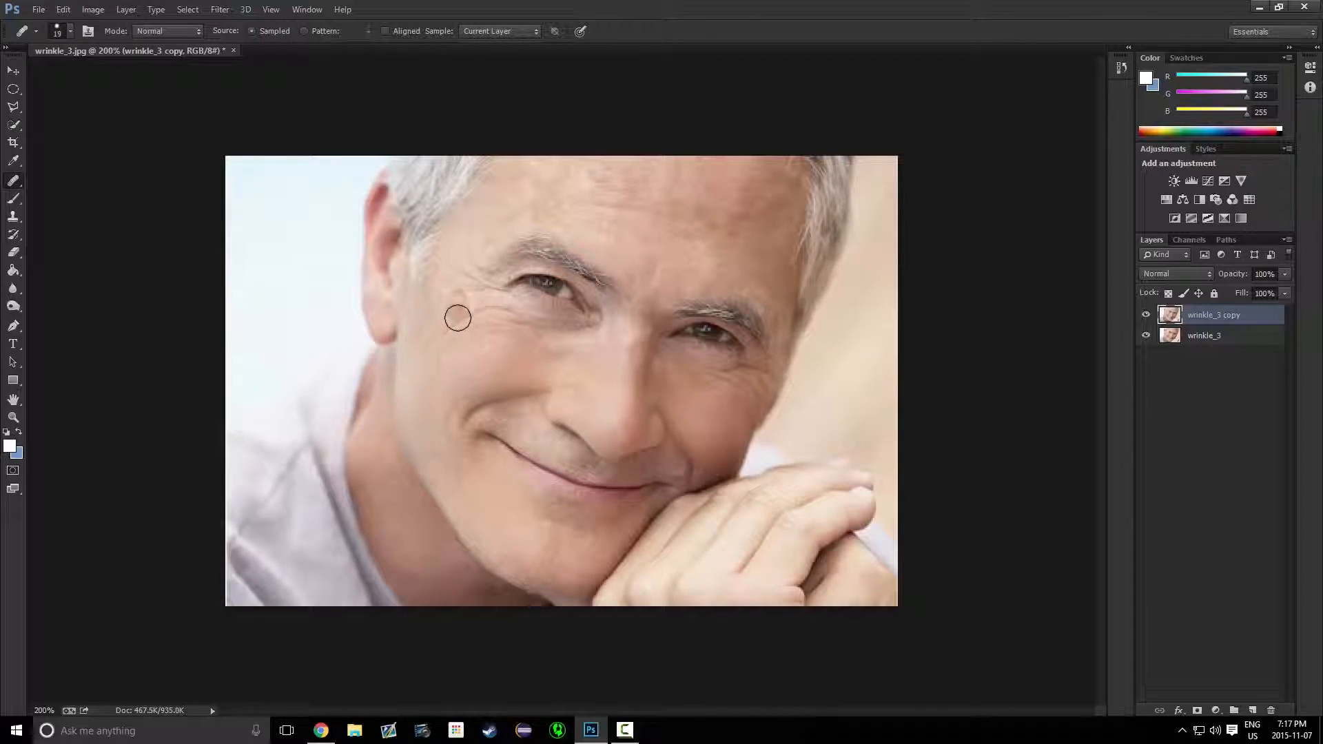
alt+click(458, 357)
mouse_move(427, 356)
mouse_down()
mouse_move(461, 310)
mouse_move(441, 340)
mouse_move(443, 319)
mouse_move(433, 331)
mouse_up()
Reduce the Healing Brush size and heal the crow's-feet wrinkles beside the left eye
click(64, 35)
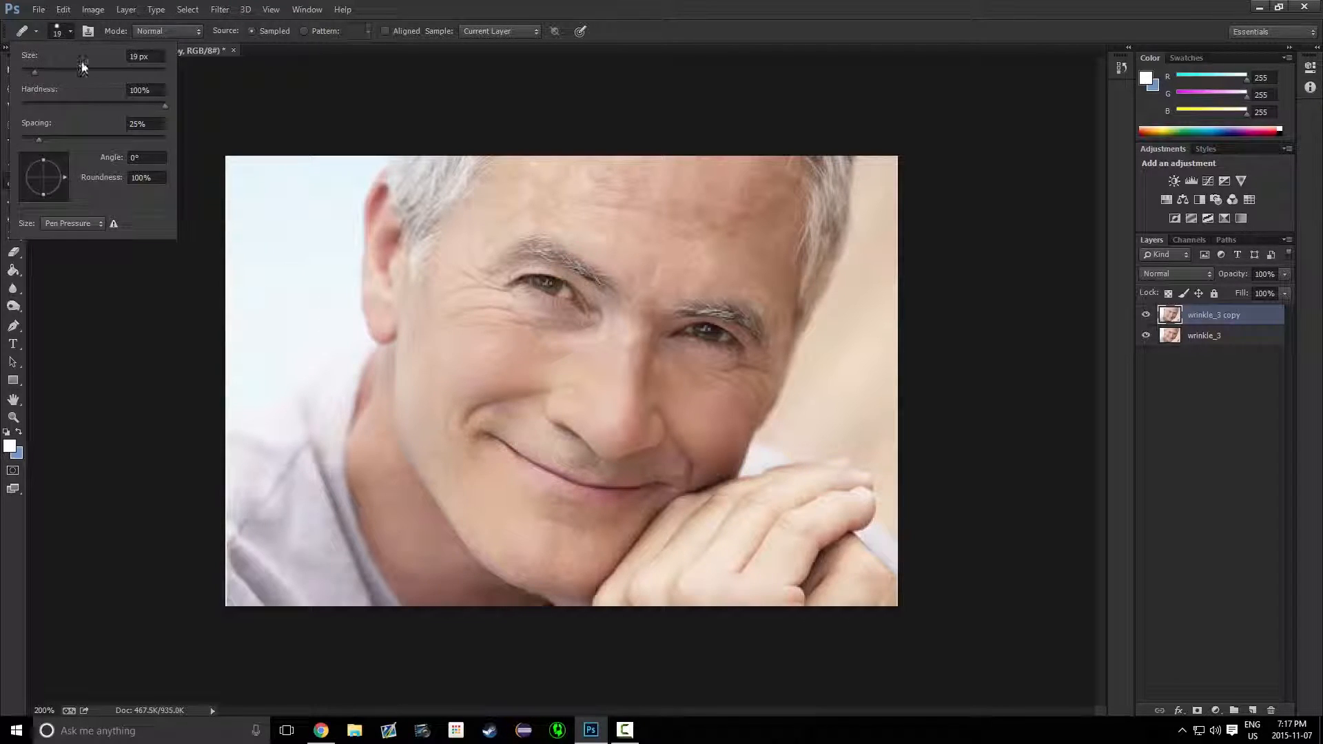
drag(35, 73, 29, 72)
click(66, 104)
click(431, 298)
alt+click(432, 296)
drag(424, 312, 447, 301)
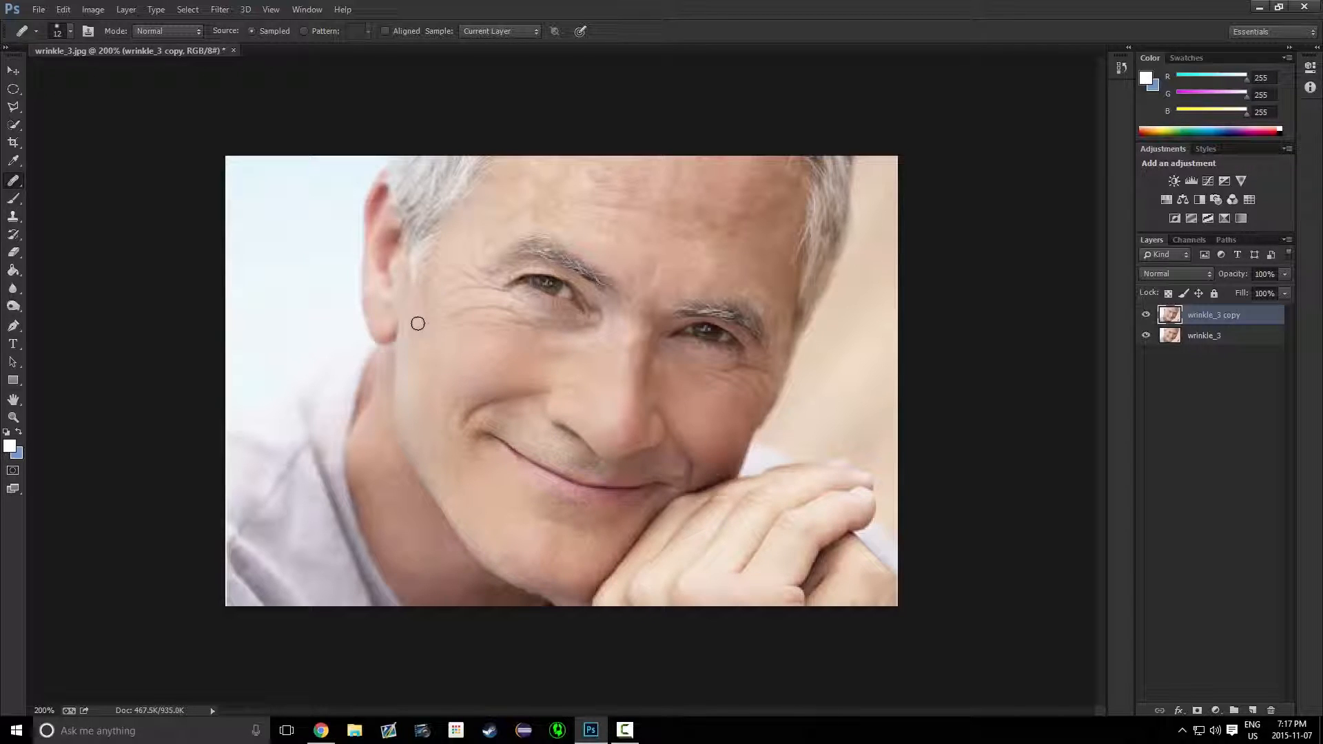
drag(418, 324, 440, 341)
mouse_move(480, 310)
mouse_down()
mouse_move(452, 304)
mouse_move(519, 324)
mouse_move(457, 315)
mouse_move(501, 303)
mouse_move(577, 333)
mouse_move(503, 337)
mouse_move(580, 348)
mouse_move(505, 333)
mouse_move(603, 334)
mouse_move(550, 362)
mouse_move(584, 352)
mouse_up()
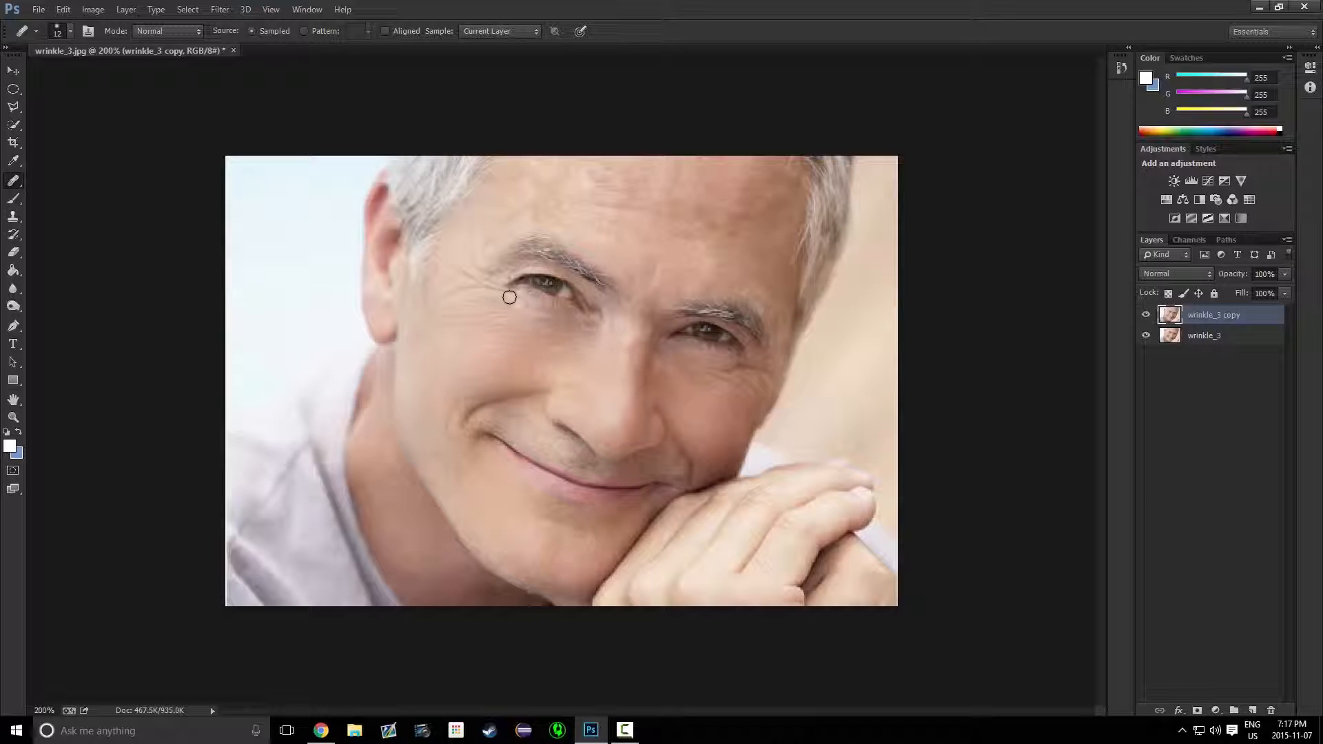
Heal the wrinkles under the left eye and beside the nose with more Healing Brush strokes
drag(512, 302, 504, 303)
drag(569, 339, 565, 350)
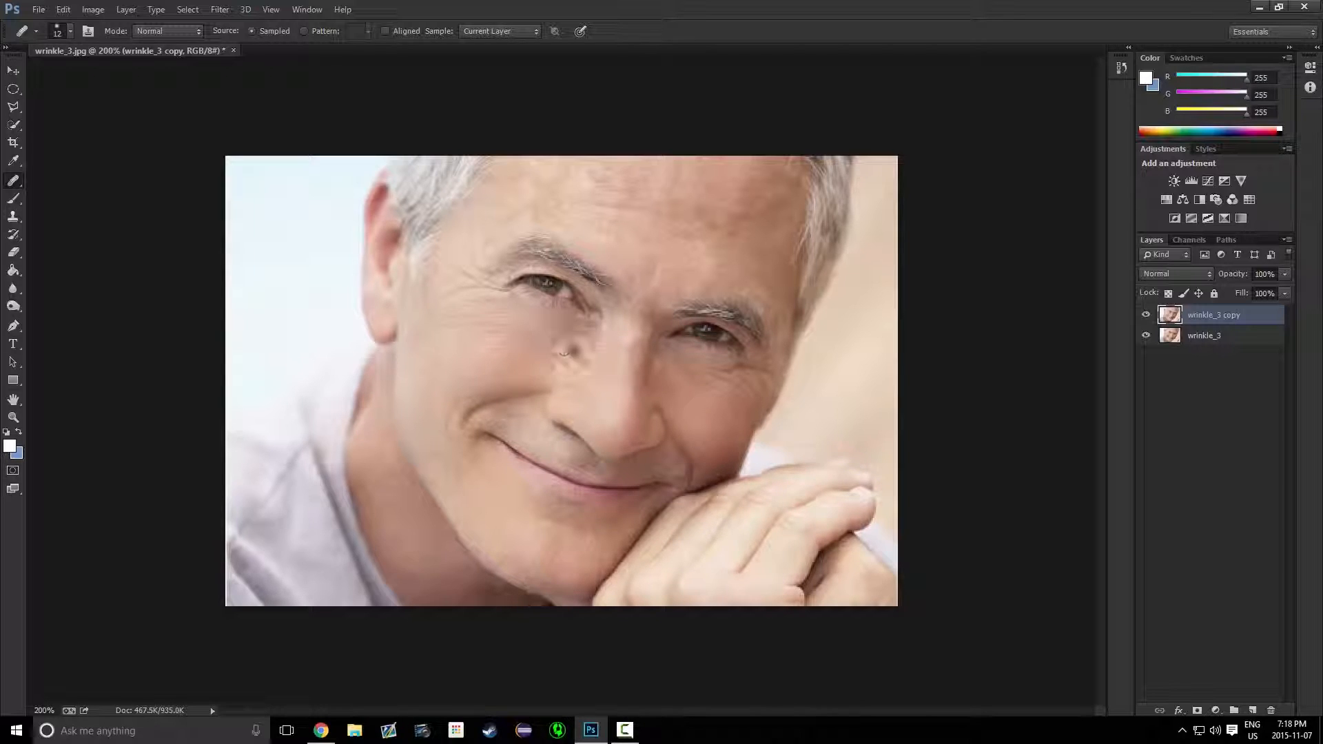
alt+click(619, 327)
mouse_move(598, 333)
mouse_down()
mouse_move(539, 361)
mouse_move(604, 335)
mouse_move(580, 364)
mouse_move(550, 371)
mouse_move(583, 334)
mouse_move(522, 358)
mouse_move(577, 332)
mouse_move(530, 339)
mouse_move(538, 324)
mouse_move(583, 320)
mouse_up()
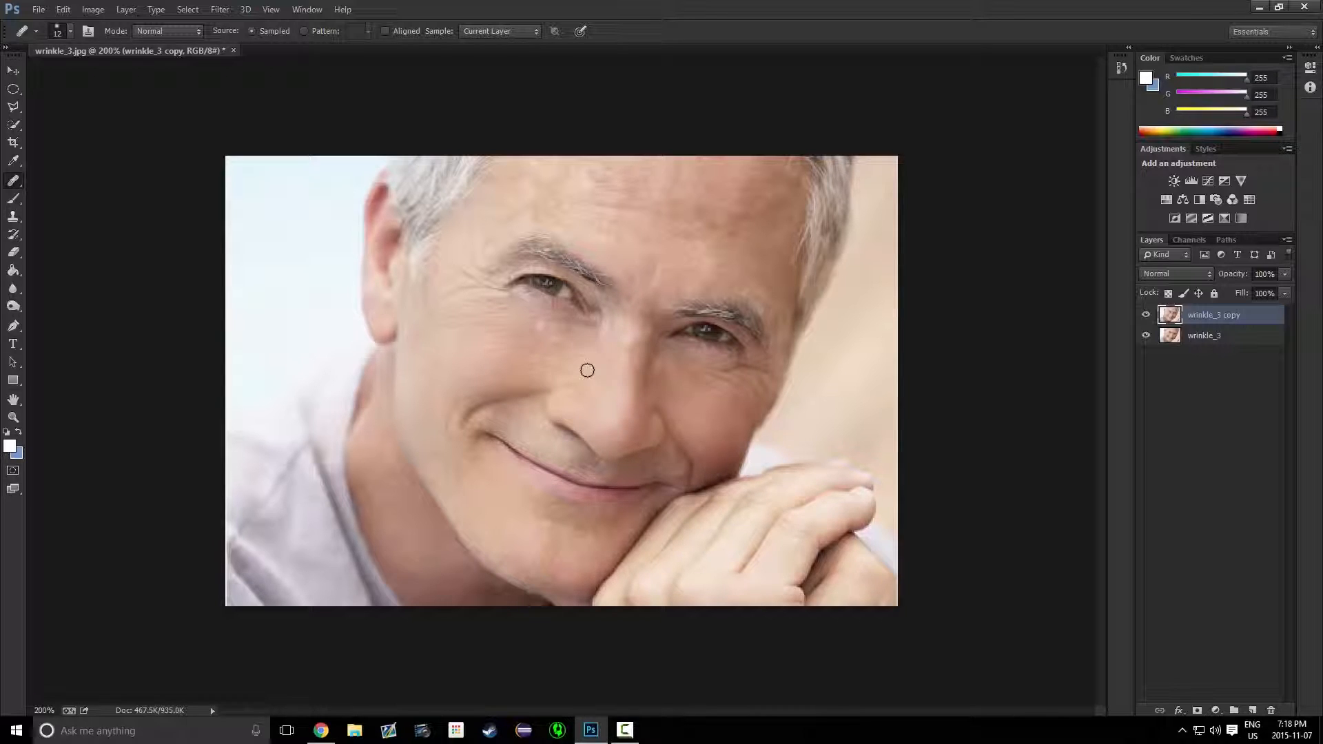
mouse_move(574, 349)
mouse_down()
mouse_move(578, 340)
mouse_move(543, 322)
mouse_move(553, 333)
mouse_move(533, 335)
mouse_move(558, 337)
mouse_move(511, 349)
mouse_move(567, 351)
mouse_move(557, 361)
mouse_move(495, 363)
mouse_move(563, 342)
mouse_move(509, 318)
mouse_move(552, 322)
mouse_move(497, 303)
mouse_move(541, 320)
mouse_move(488, 307)
mouse_move(523, 324)
mouse_move(495, 340)
mouse_move(564, 343)
mouse_move(482, 348)
mouse_up()
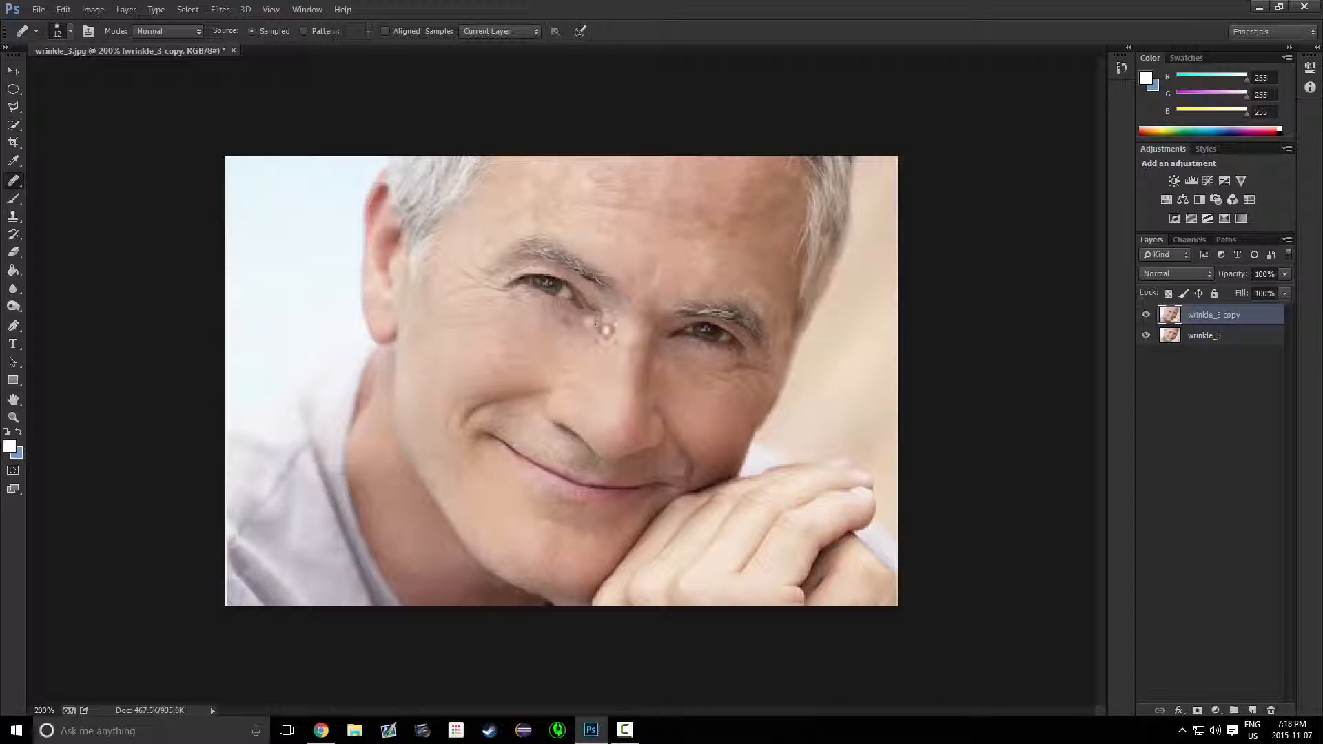
drag(526, 307, 562, 364)
Switch to the Spot Healing Brush set to Proximity Match and brush over the wrinkles beside the left eye
right_click(13, 180)
click(49, 183)
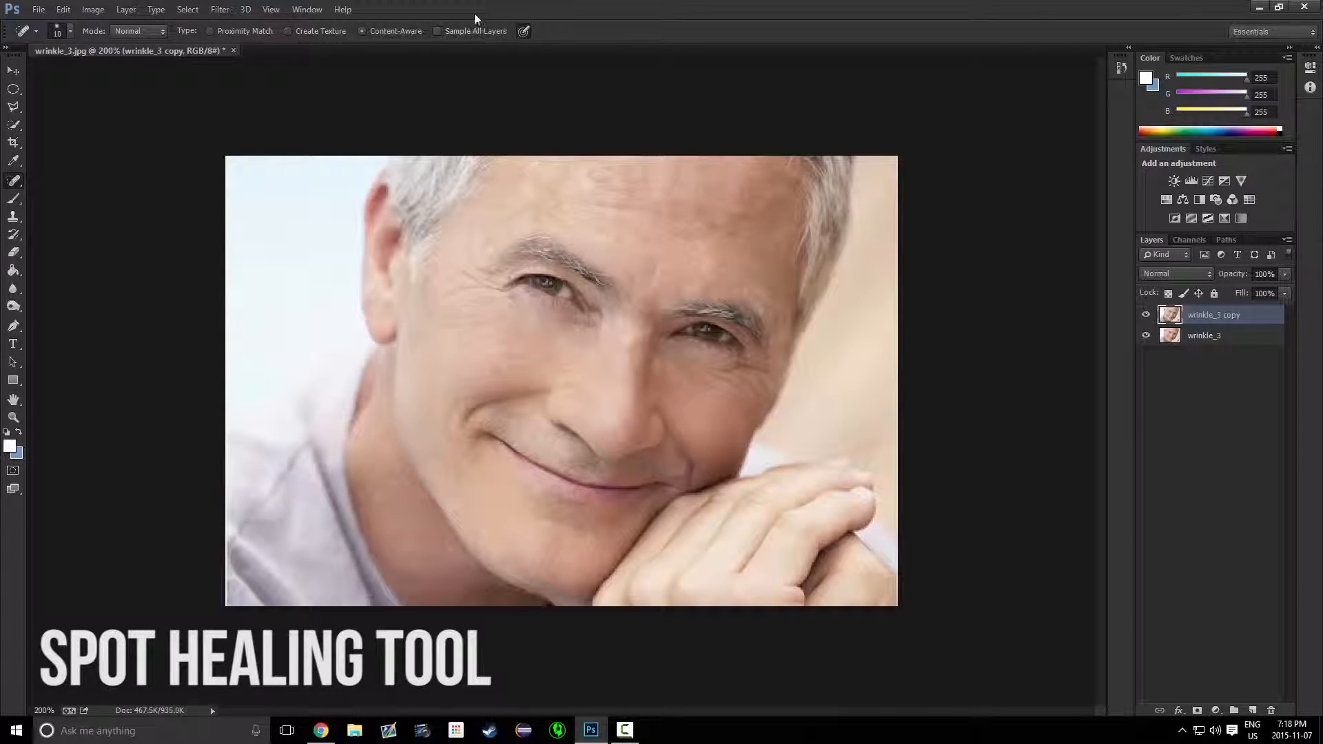
click(361, 32)
click(210, 33)
mouse_move(428, 311)
mouse_down()
mouse_move(481, 278)
mouse_move(464, 269)
mouse_move(475, 279)
mouse_up()
mouse_move(471, 233)
mouse_down()
mouse_move(469, 279)
mouse_move(503, 291)
mouse_up()
Undo a stroke on the smile line, then spot-heal the wrinkles under the right eye
mouse_move(459, 434)
mouse_down()
mouse_move(443, 430)
mouse_move(460, 439)
mouse_move(475, 410)
mouse_move(548, 386)
mouse_up()
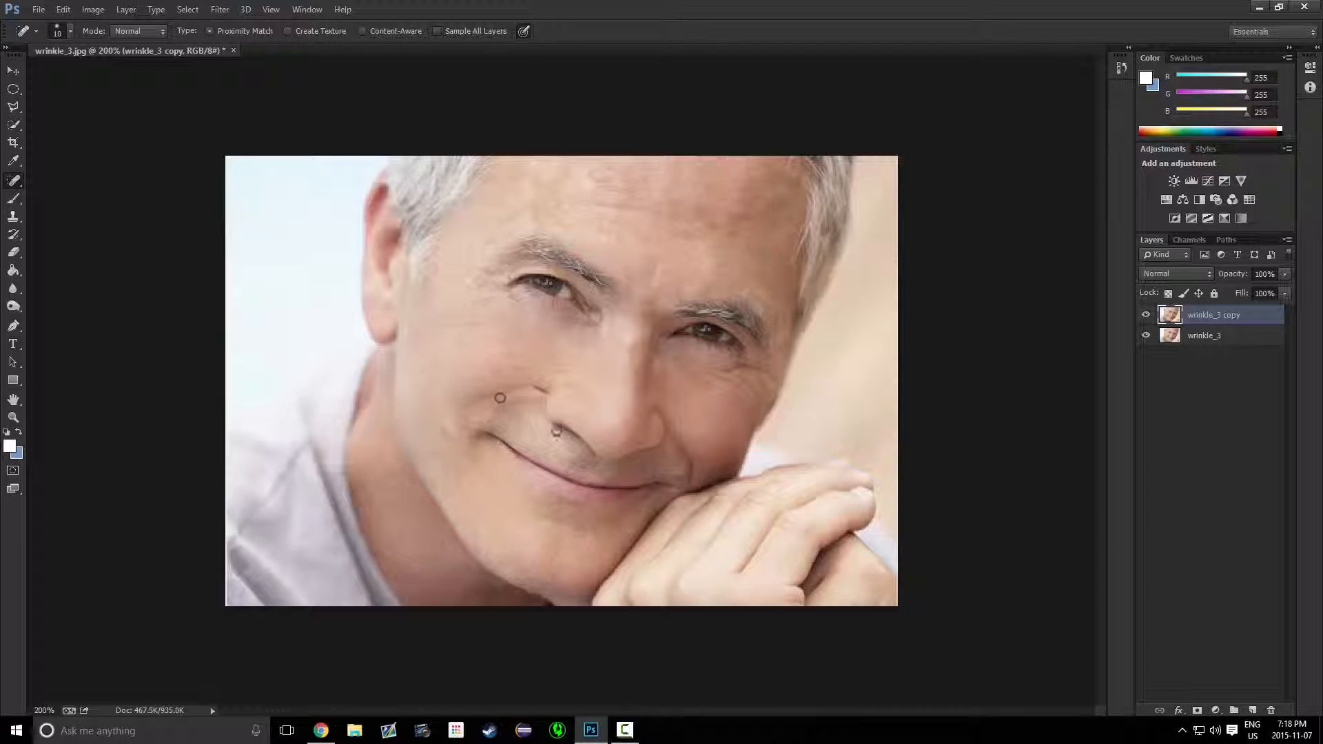
key(ctrl+z)
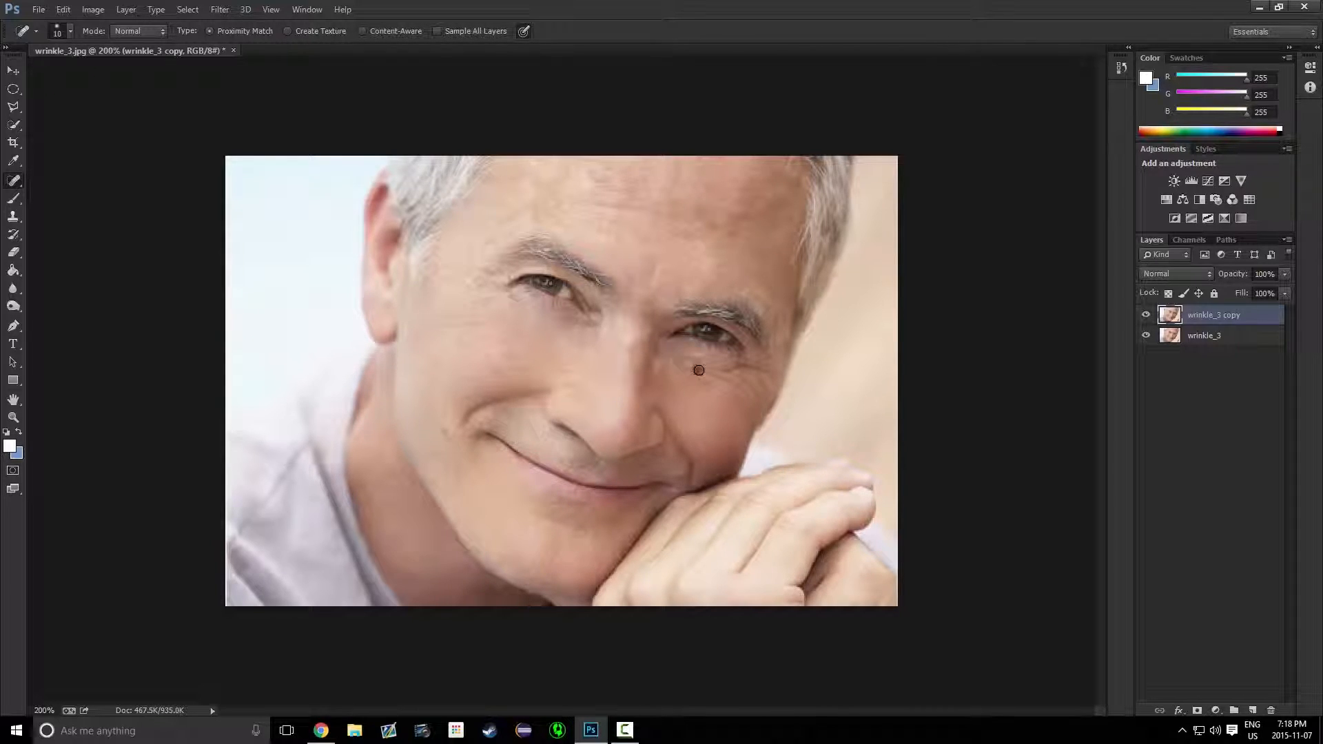
mouse_move(702, 372)
mouse_down()
mouse_move(758, 415)
mouse_move(732, 382)
mouse_move(746, 405)
mouse_move(772, 386)
mouse_up()
drag(782, 327, 769, 383)
Return to the Spot Healing Brush and brush over the remaining forehead wrinkles
click(14, 190)
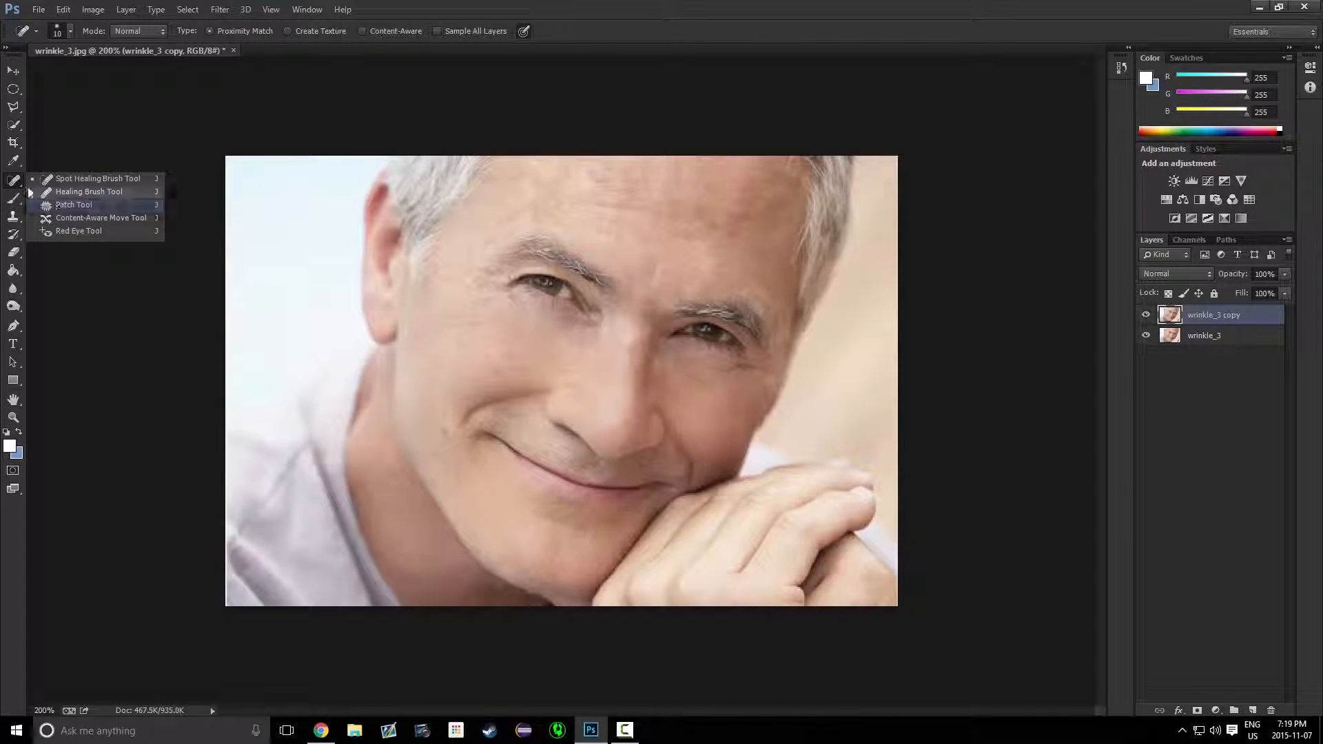
click(13, 216)
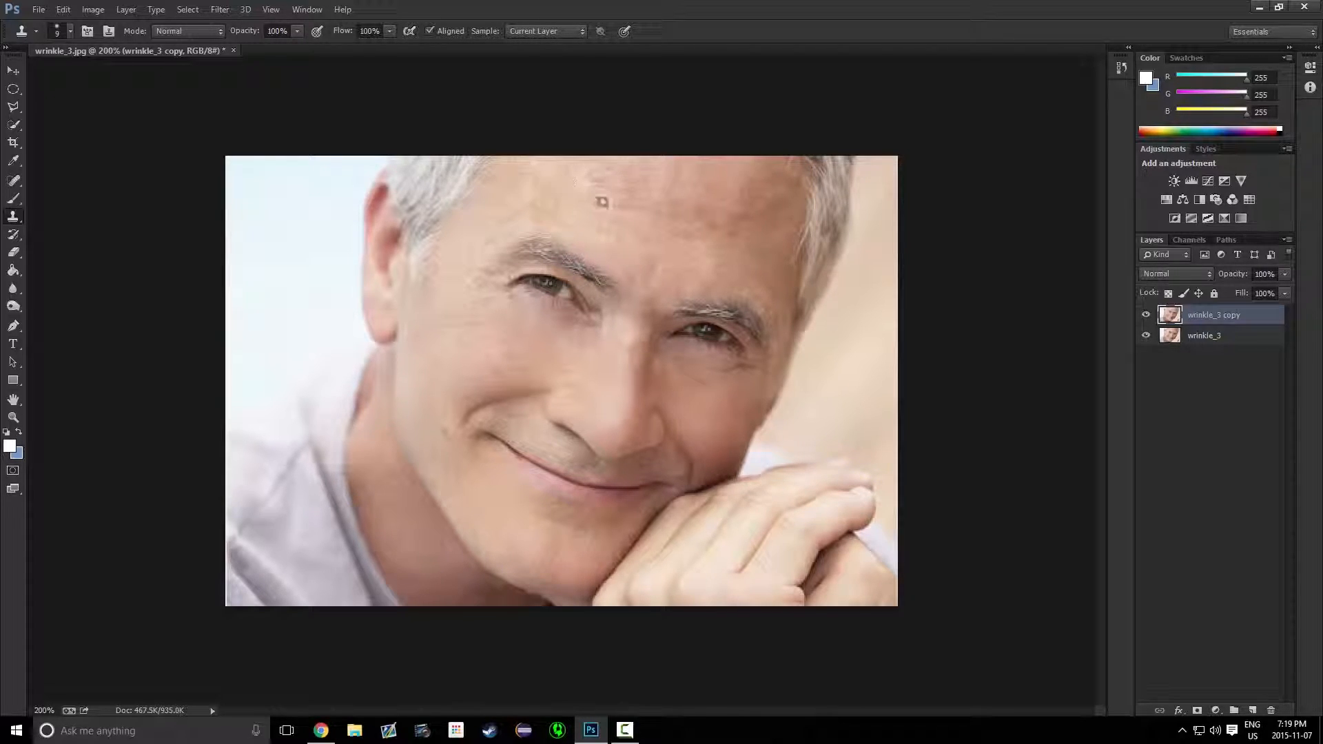
click(14, 181)
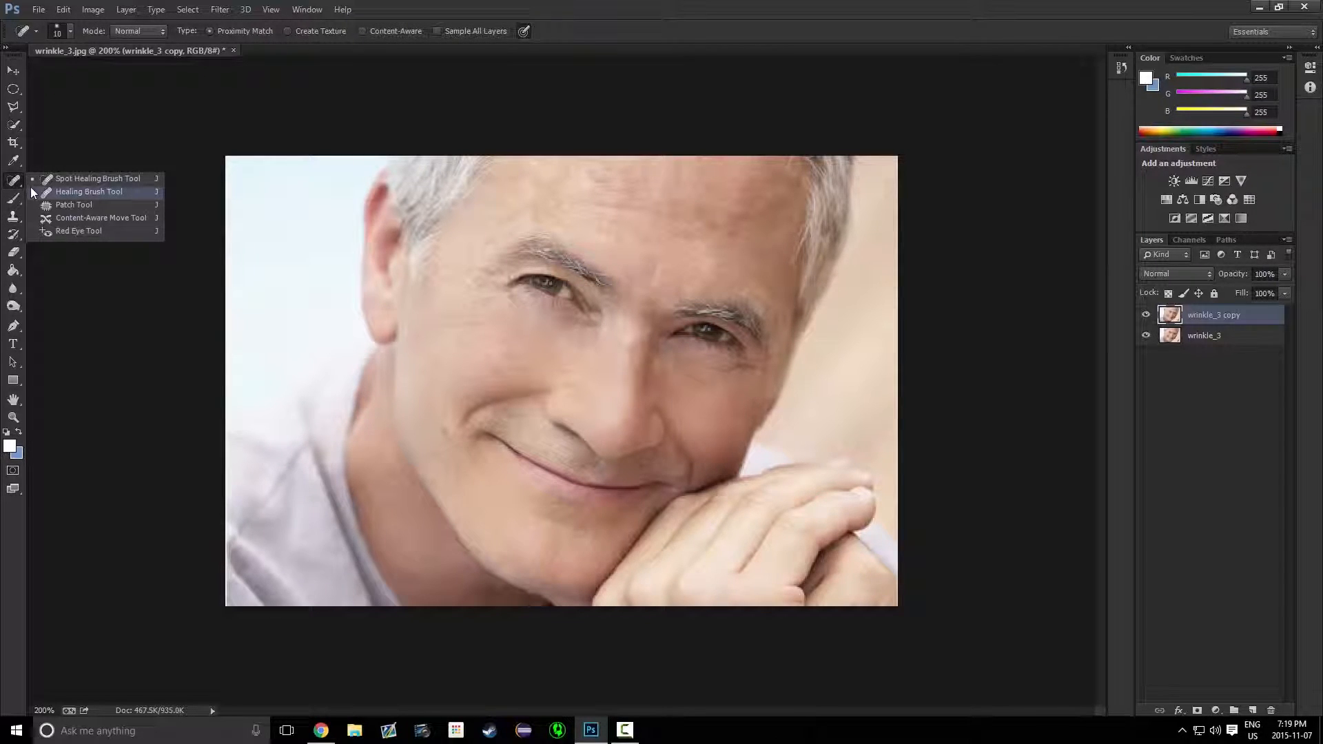
click(32, 192)
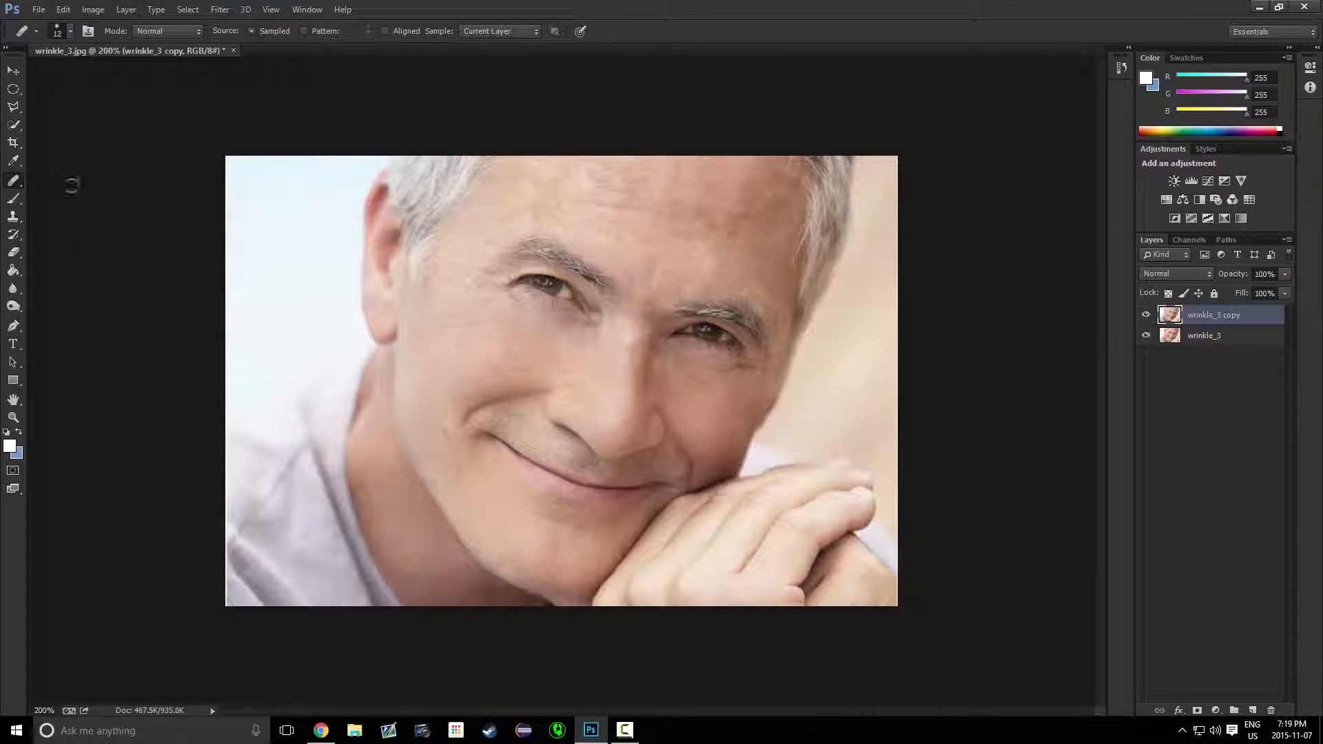
click(22, 185)
click(59, 184)
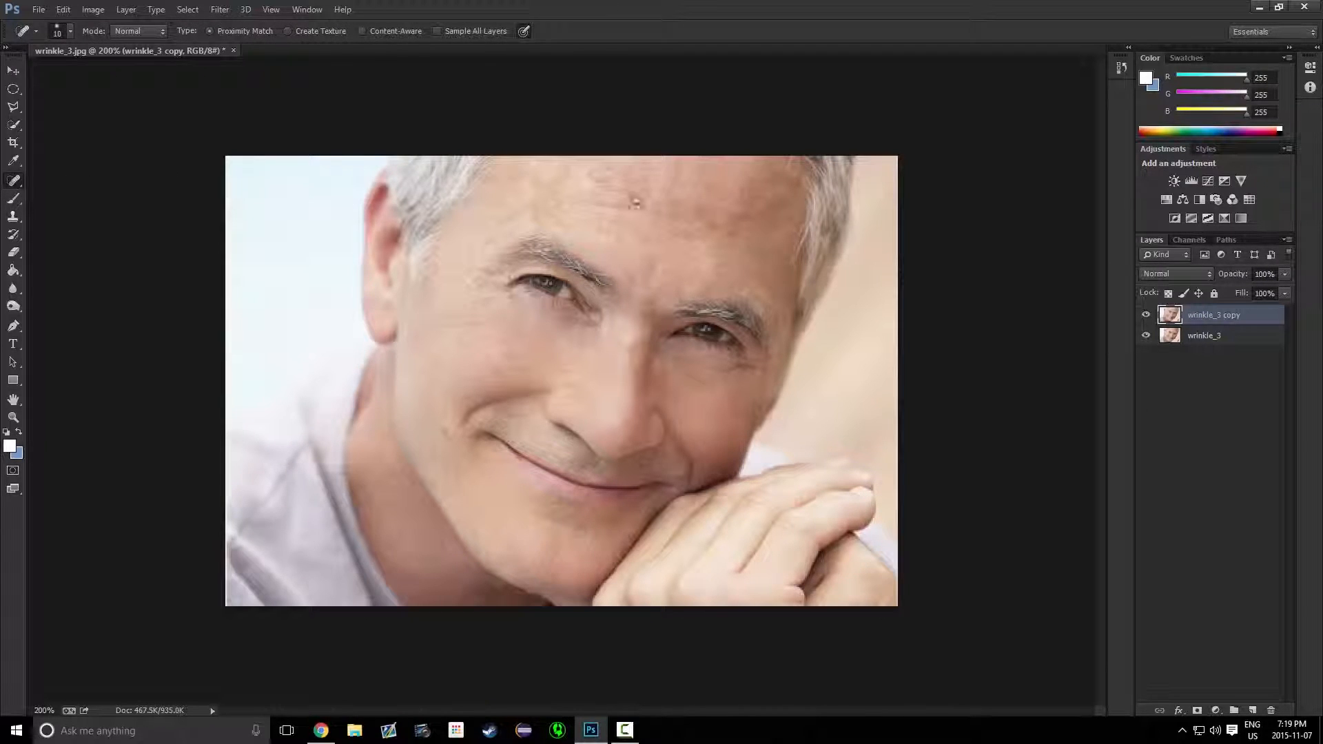
drag(596, 206, 672, 211)
drag(607, 184, 636, 194)
drag(559, 173, 611, 190)
drag(537, 208, 594, 194)
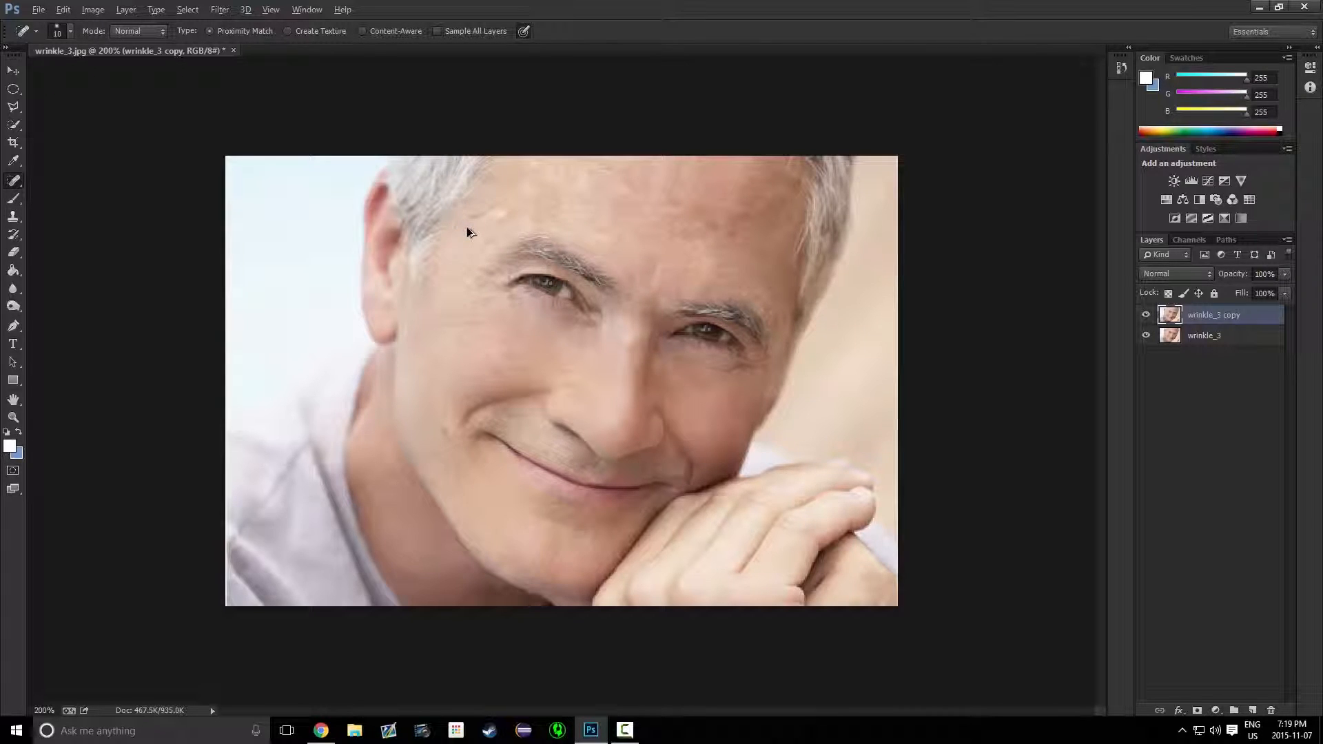
Brush over the forehead wrinkles with several Spot Healing Brush strokes
mouse_move(457, 224)
mouse_down()
mouse_move(499, 249)
mouse_move(482, 242)
mouse_move(476, 254)
mouse_move(548, 206)
mouse_up()
drag(541, 180, 605, 164)
drag(732, 203, 699, 196)
drag(559, 200, 631, 196)
mouse_move(514, 203)
mouse_down()
mouse_move(537, 185)
mouse_move(596, 176)
mouse_up()
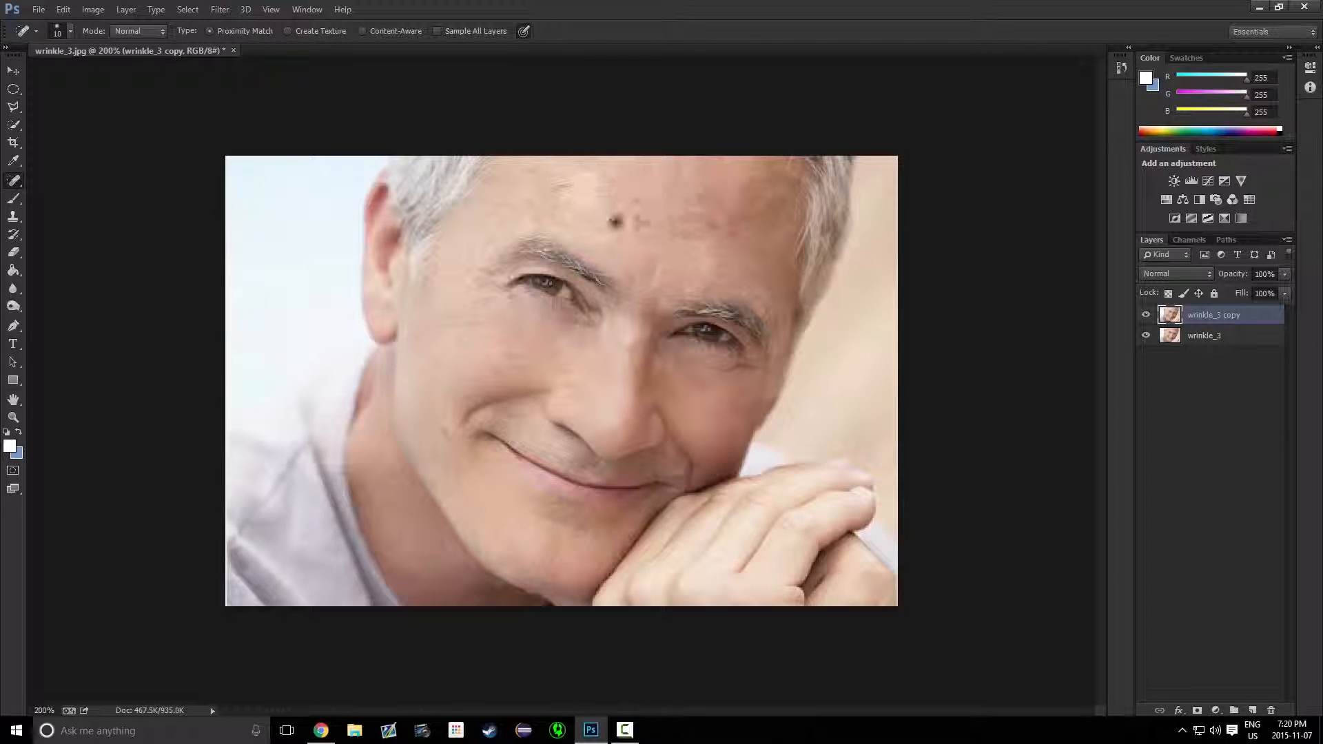
Brush longer Spot Healing strokes across the forehead and temple wrinkles
mouse_move(541, 191)
mouse_down()
mouse_move(635, 159)
mouse_move(638, 185)
mouse_move(737, 234)
mouse_up()
mouse_move(587, 180)
mouse_down()
mouse_move(647, 216)
mouse_move(744, 242)
mouse_up()
mouse_move(564, 214)
mouse_down()
mouse_move(717, 236)
mouse_move(739, 260)
mouse_up()
drag(577, 182, 743, 263)
drag(607, 206, 758, 241)
drag(620, 183, 814, 230)
drag(523, 176, 803, 242)
drag(681, 253, 812, 295)
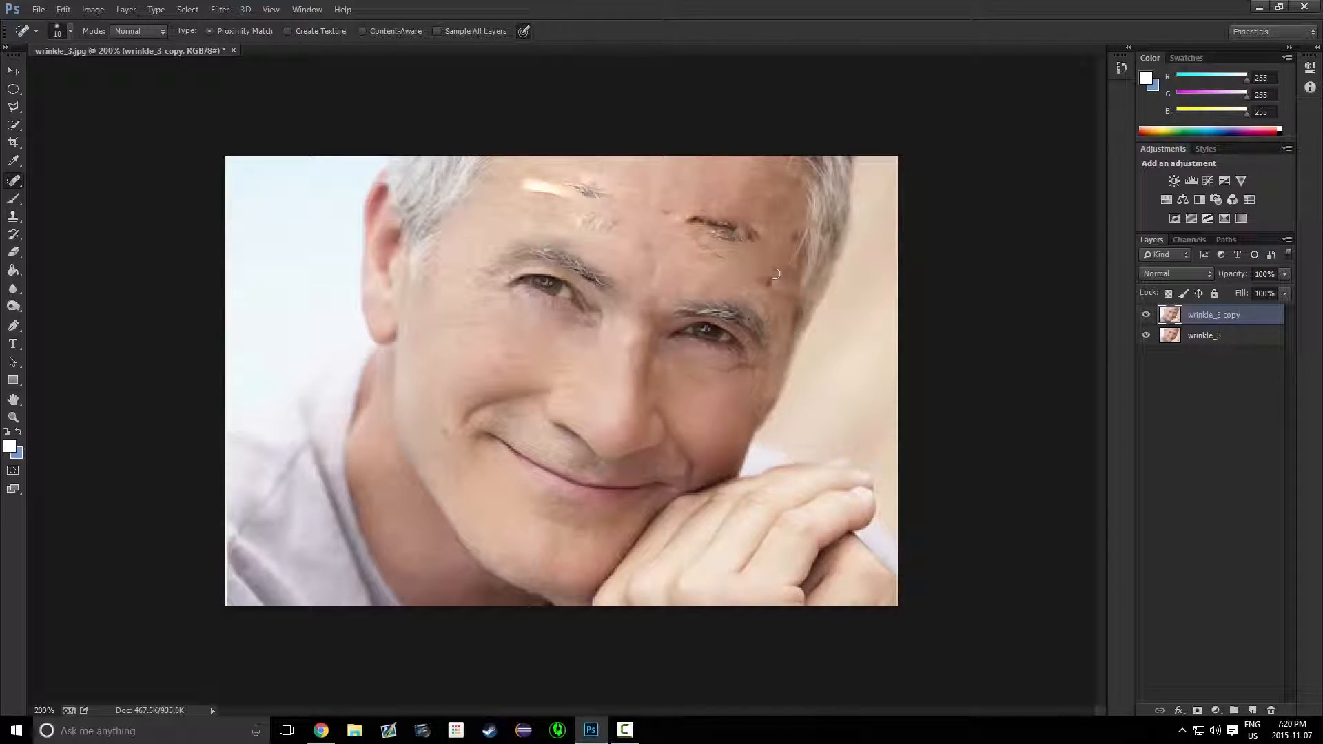
Undo the last five spot-healing strokes on the forehead
key(ctrl+alt+z)
key(ctrl+alt+z)
key(ctrl+alt+z)
key(ctrl+alt+z)
key(ctrl+alt+z)
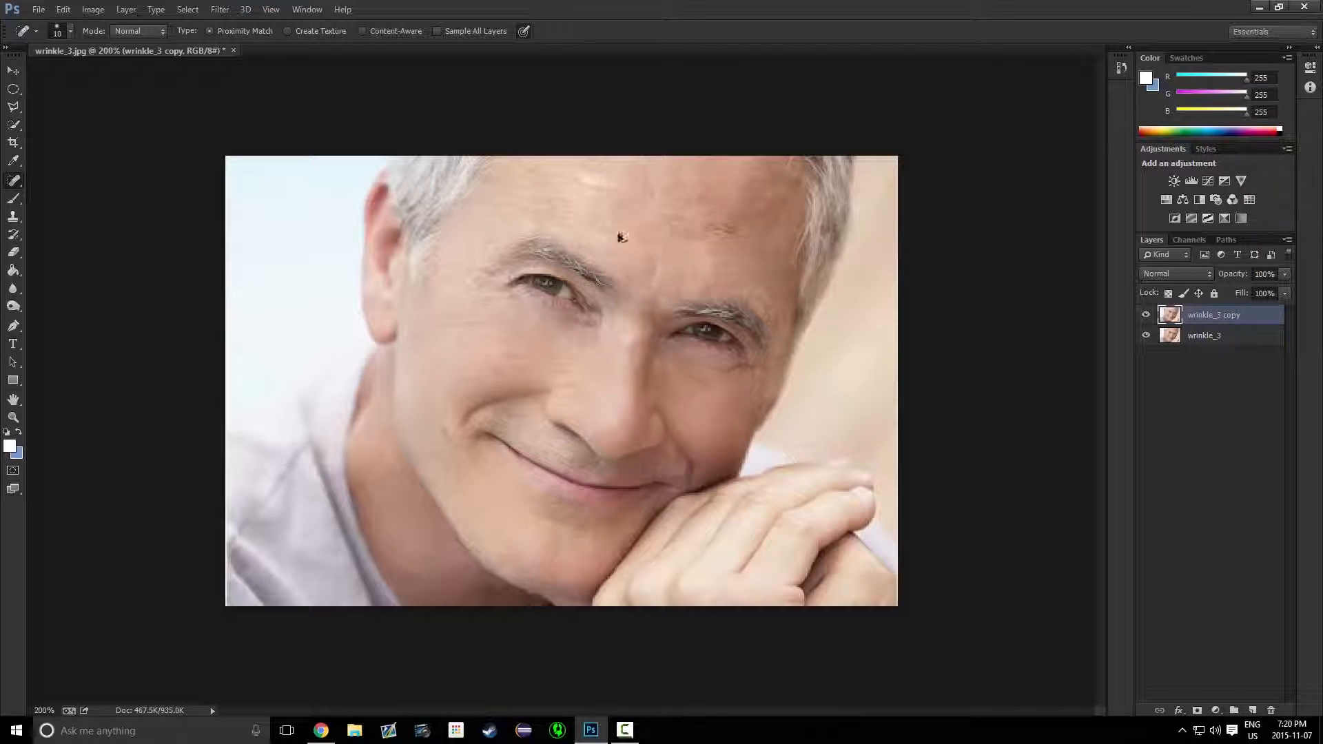
Spot-heal the forehead, the left cheek and the creases under both eyes with short strokes
mouse_move(592, 202)
mouse_down()
mouse_move(678, 219)
mouse_move(724, 204)
mouse_move(679, 192)
mouse_move(754, 253)
mouse_up()
mouse_move(453, 450)
mouse_down()
mouse_move(437, 414)
mouse_move(440, 348)
mouse_move(458, 364)
mouse_up()
drag(464, 296, 494, 307)
drag(557, 342, 588, 348)
mouse_move(671, 360)
mouse_down()
mouse_move(699, 385)
mouse_move(761, 396)
mouse_move(770, 370)
mouse_up()
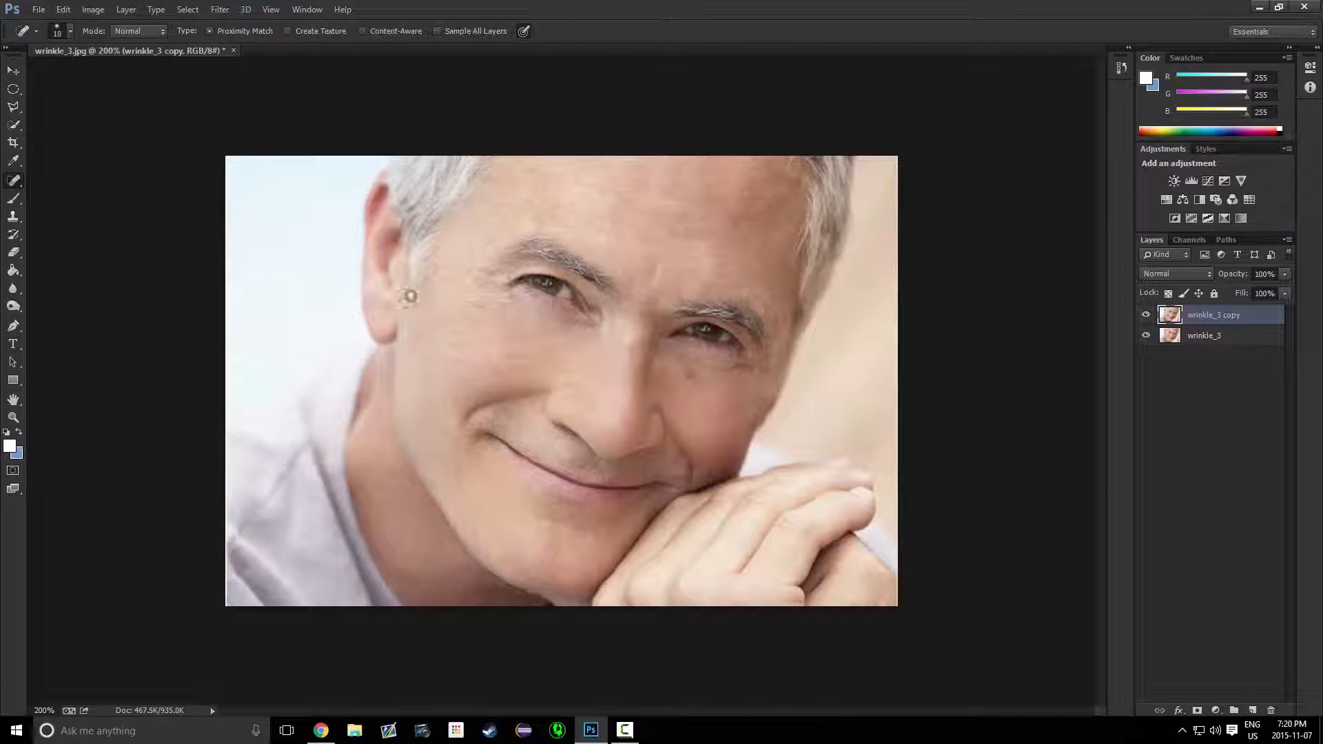
Spot-heal more wrinkles on the forehead, the left cheek and below the eyes with strokes and single dabs
drag(619, 172, 679, 174)
mouse_move(469, 294)
mouse_down()
mouse_move(509, 312)
mouse_move(482, 291)
mouse_move(505, 320)
mouse_move(492, 301)
mouse_move(487, 313)
mouse_move(502, 300)
mouse_move(620, 367)
mouse_up()
click(555, 237)
click(543, 296)
click(518, 309)
click(453, 309)
click(565, 321)
drag(683, 372, 717, 384)
click(16, 167)
click(17, 179)
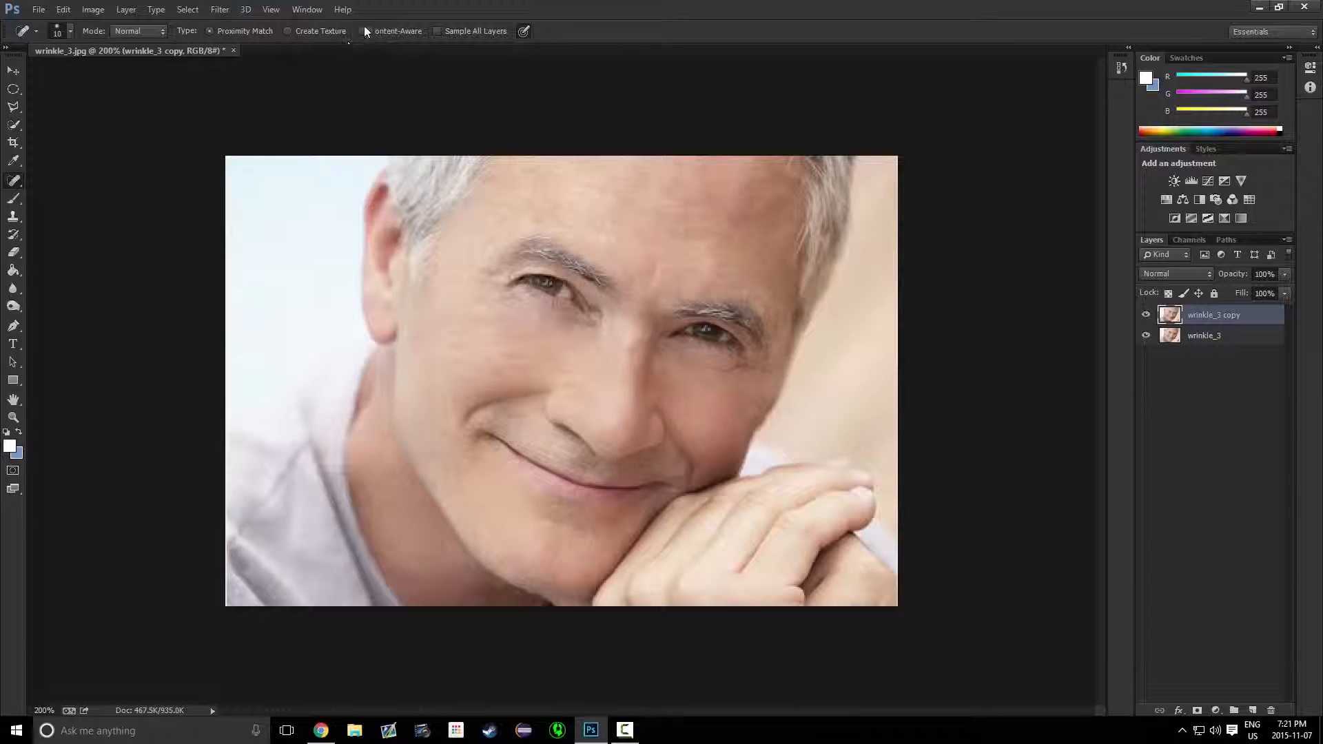
click(288, 32)
right_click(21, 189)
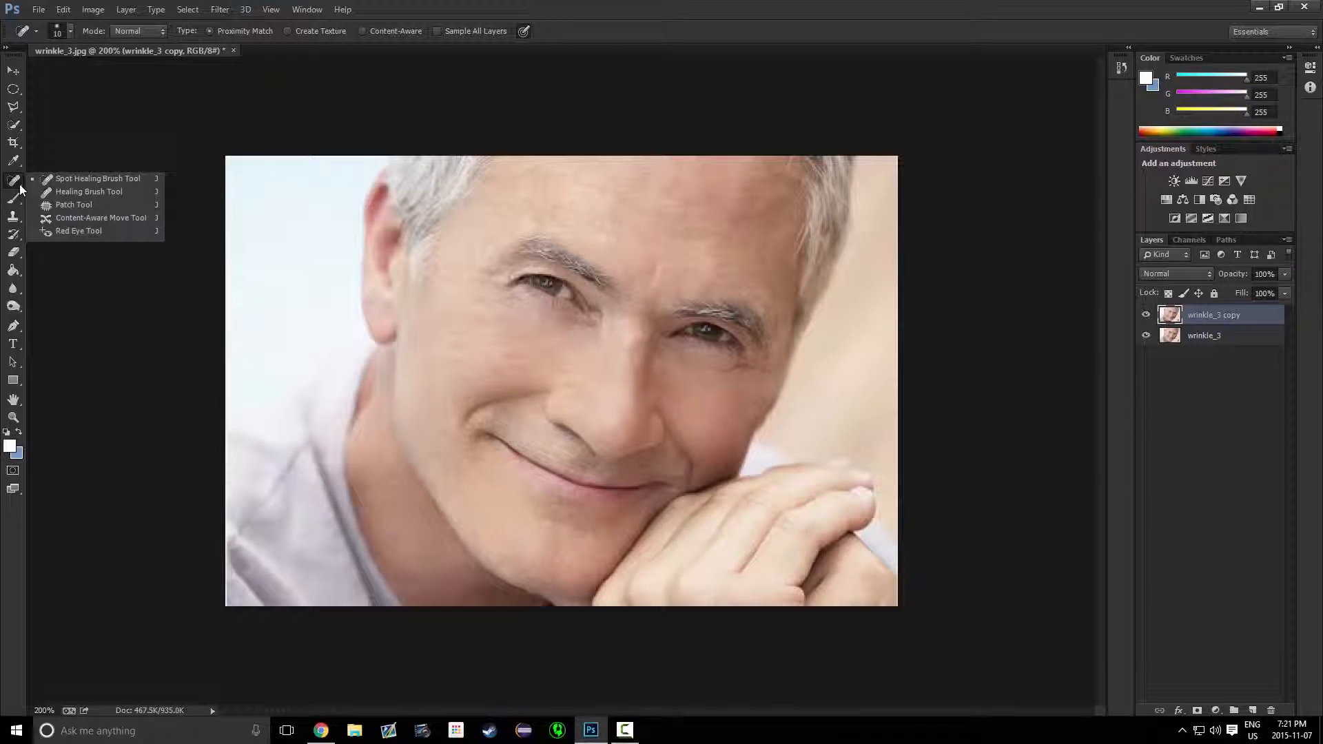
click(64, 195)
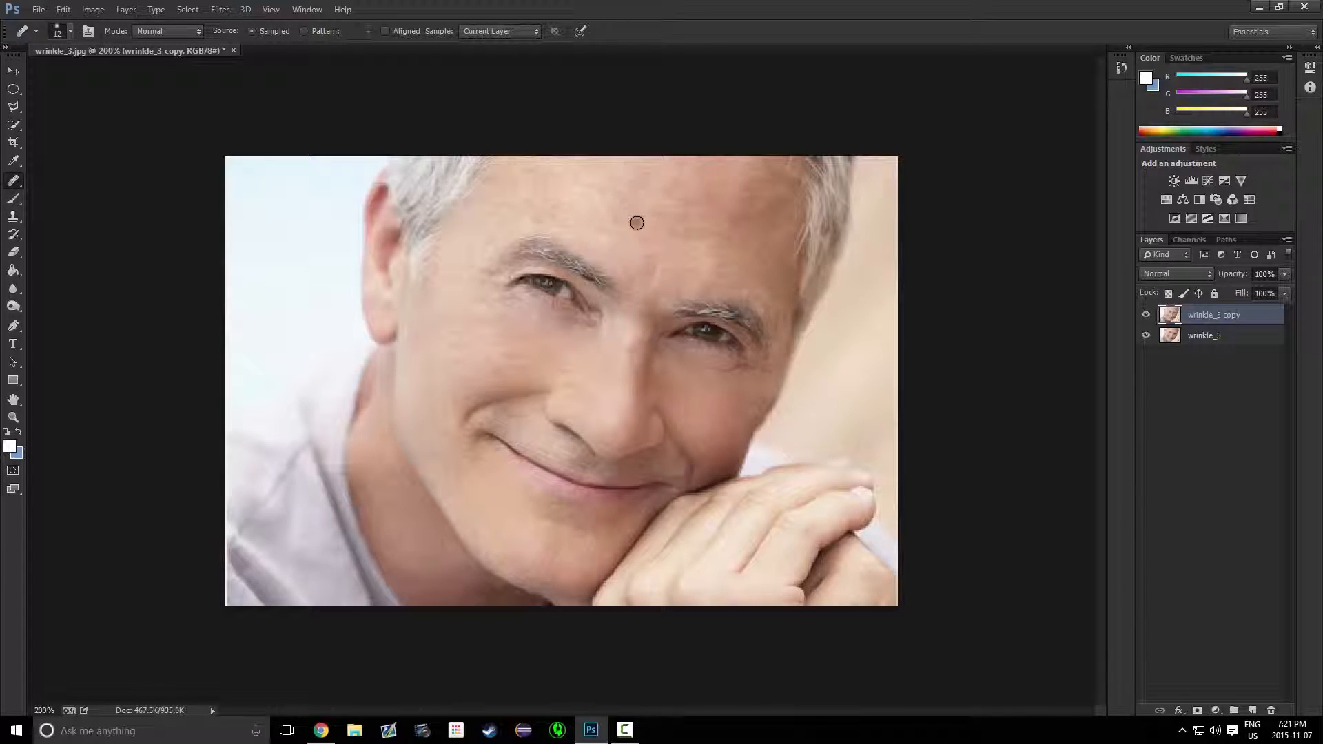
Switch to the Patch Tool and try patching the forehead, eye and cheek areas with selected samples
right_click(14, 182)
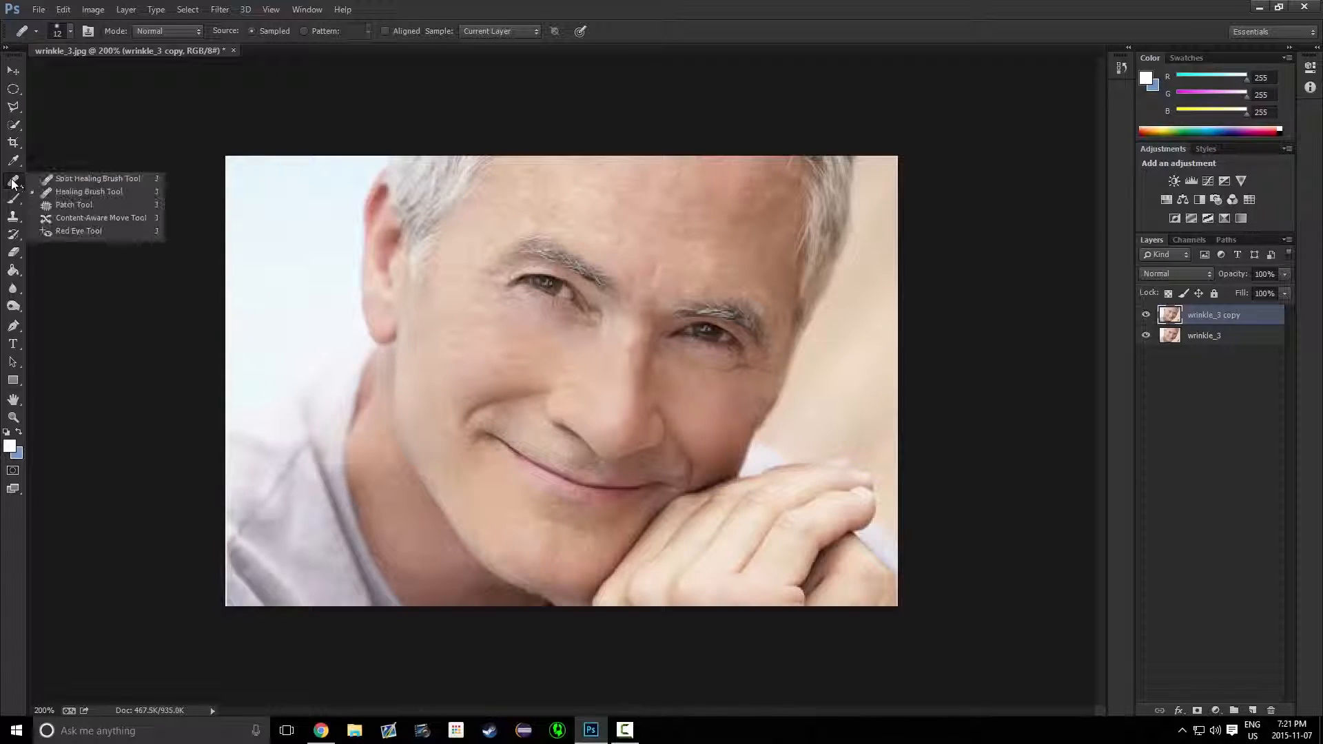
click(100, 210)
mouse_move(565, 184)
mouse_down()
mouse_move(621, 183)
mouse_move(604, 200)
mouse_move(556, 199)
mouse_move(571, 174)
mouse_move(588, 179)
mouse_move(537, 280)
mouse_up()
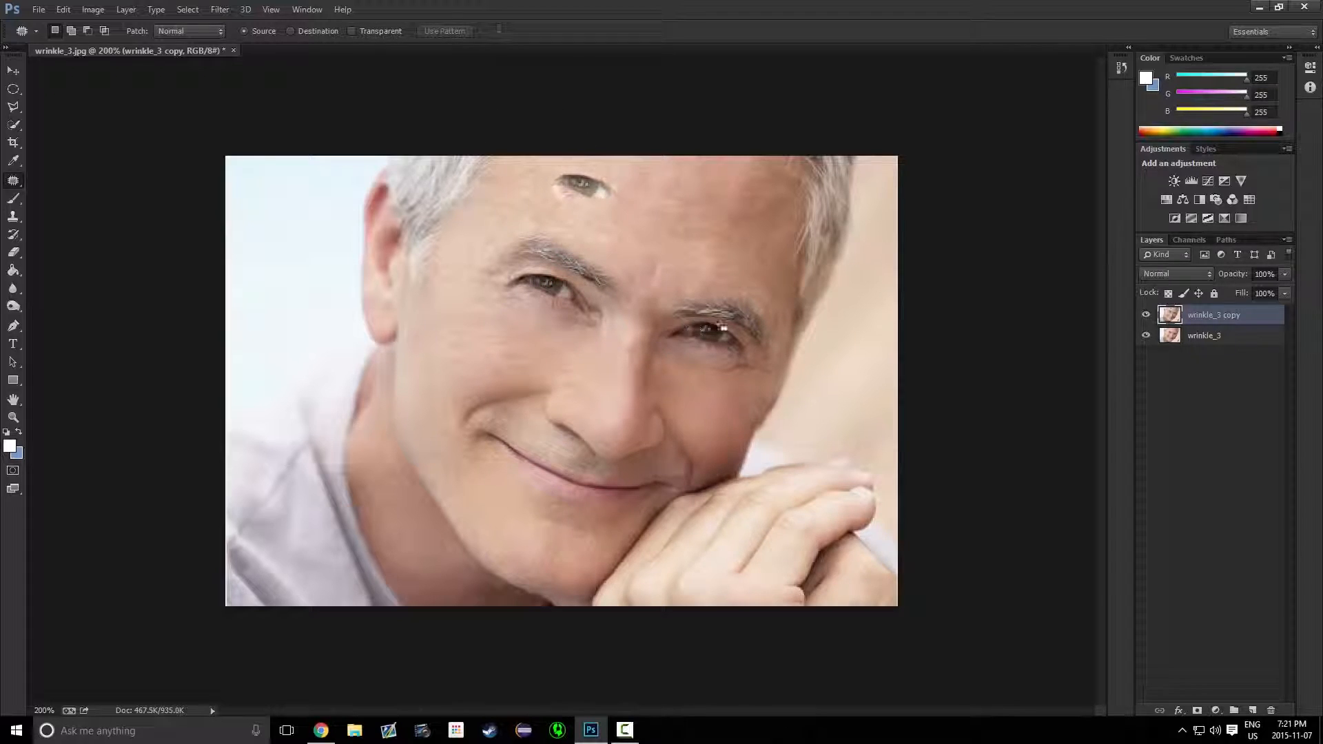
drag(702, 340, 686, 402)
click(441, 351)
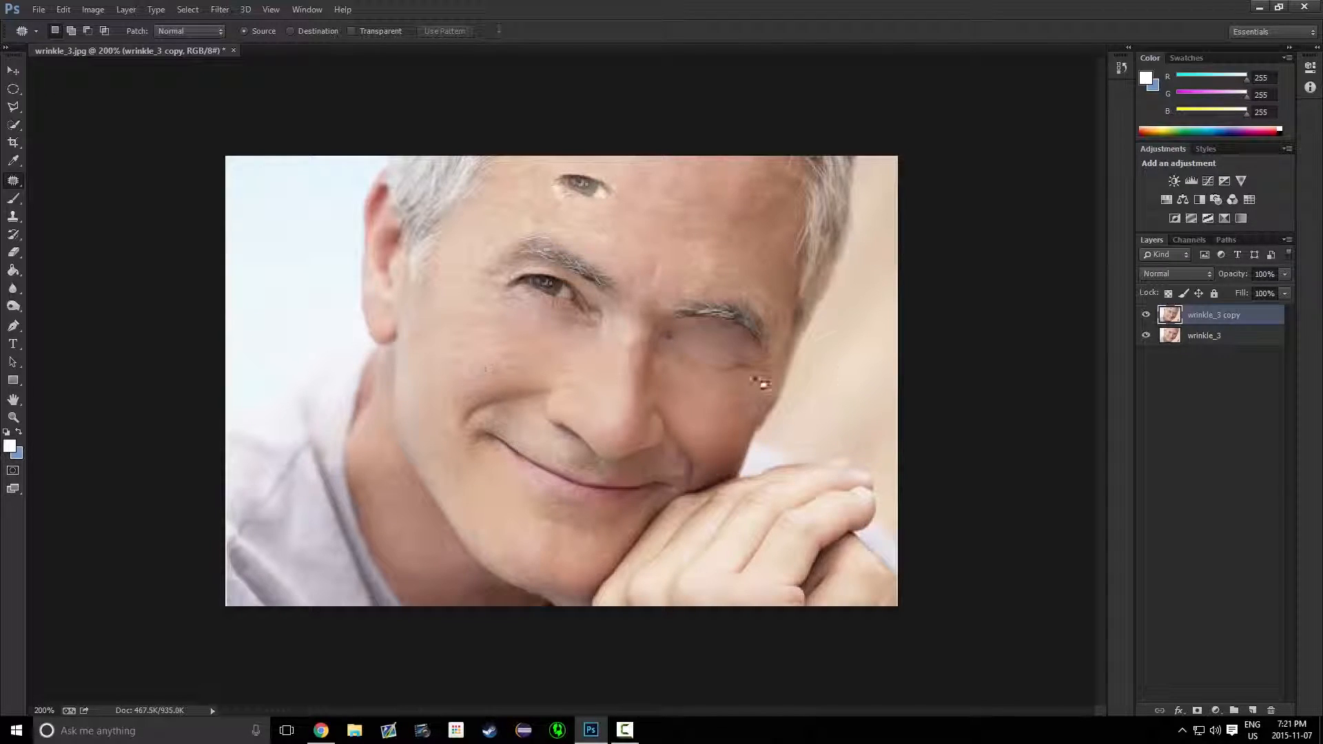
drag(732, 359, 717, 403)
click(575, 391)
mouse_move(475, 295)
mouse_down()
mouse_move(513, 275)
mouse_move(600, 302)
mouse_move(583, 324)
mouse_move(488, 279)
mouse_move(533, 296)
mouse_move(476, 357)
mouse_up()
click(476, 357)
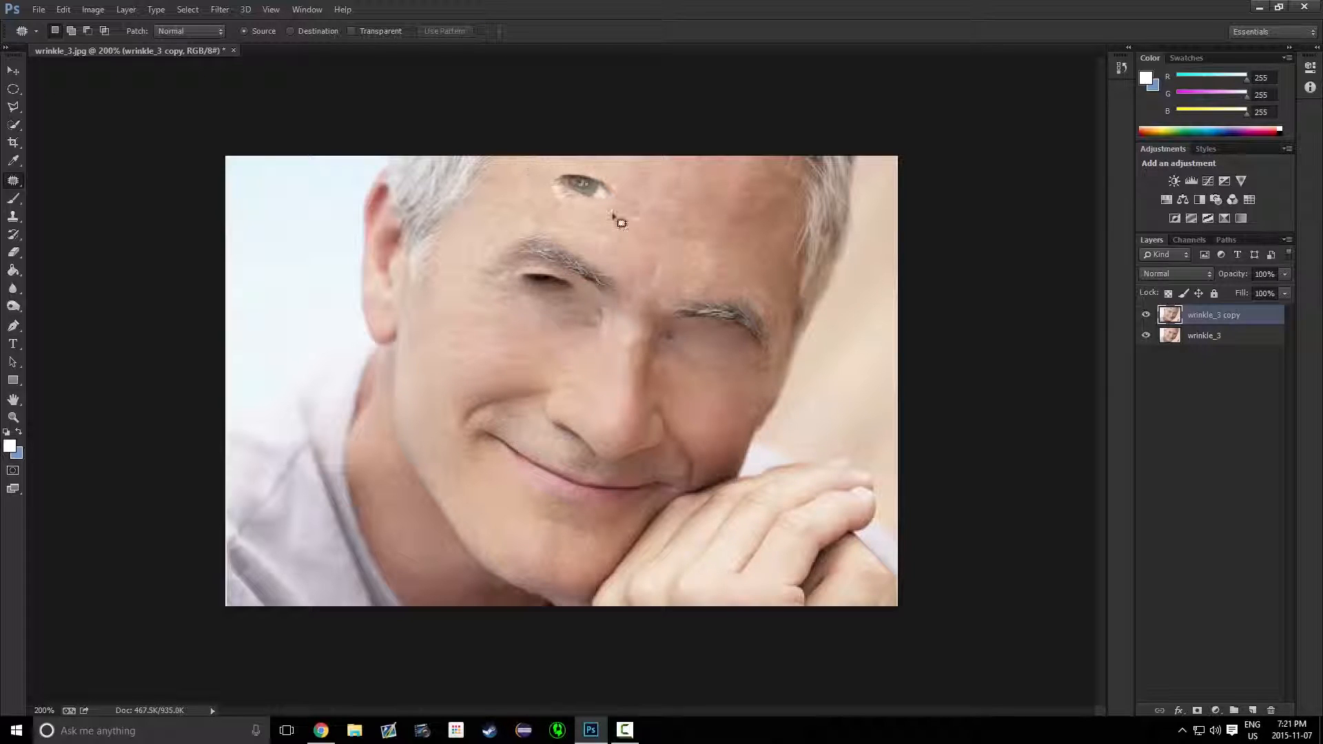
mouse_move(478, 245)
mouse_down()
mouse_move(662, 290)
mouse_move(466, 257)
mouse_move(474, 241)
mouse_up()
mouse_move(558, 269)
mouse_down()
mouse_move(490, 343)
mouse_move(683, 225)
mouse_move(688, 205)
mouse_up()
drag(672, 273, 779, 325)
drag(677, 296, 708, 188)
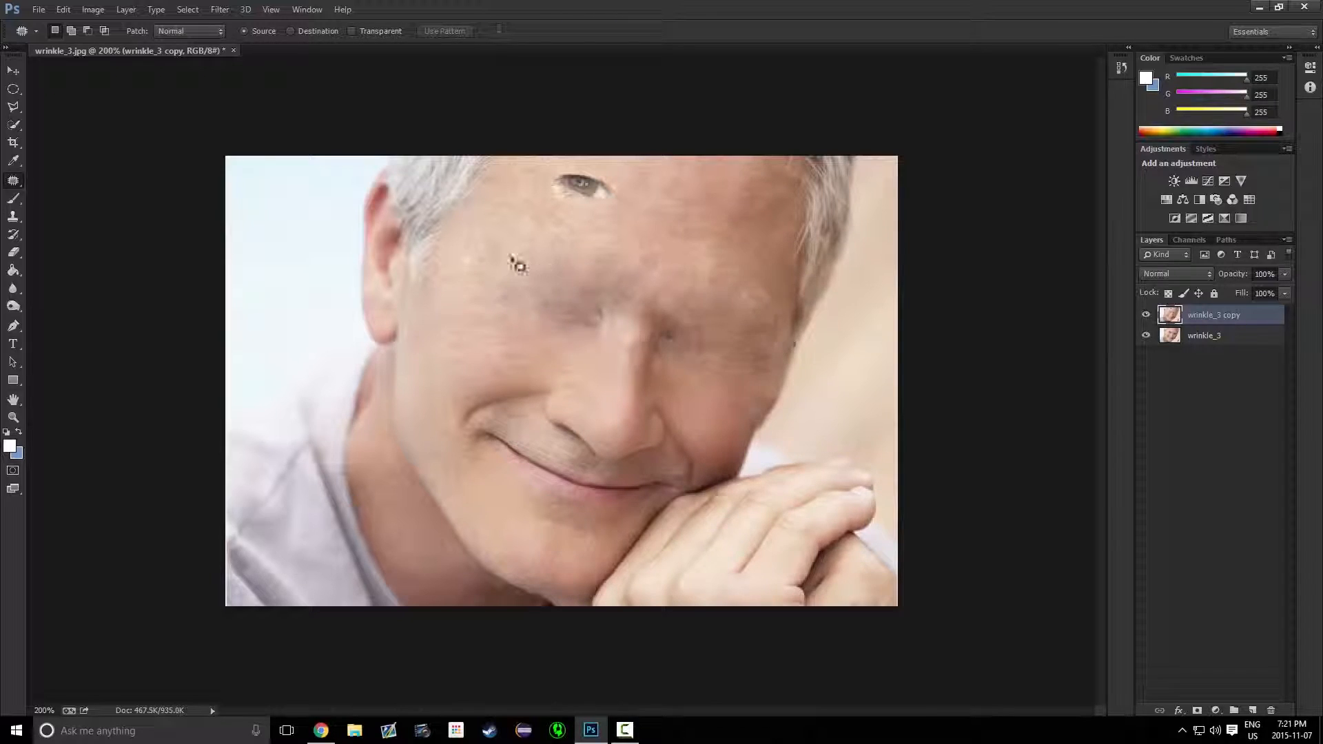
Undo all the patch operations
key(ctrl+alt+z)
key(ctrl+alt+z)
key(ctrl+alt+z)
key(ctrl+alt+z)
key(ctrl+alt+z)
key(ctrl+alt+z)
key(ctrl+alt+z)
key(ctrl+alt+z)
key(ctrl+alt+z)
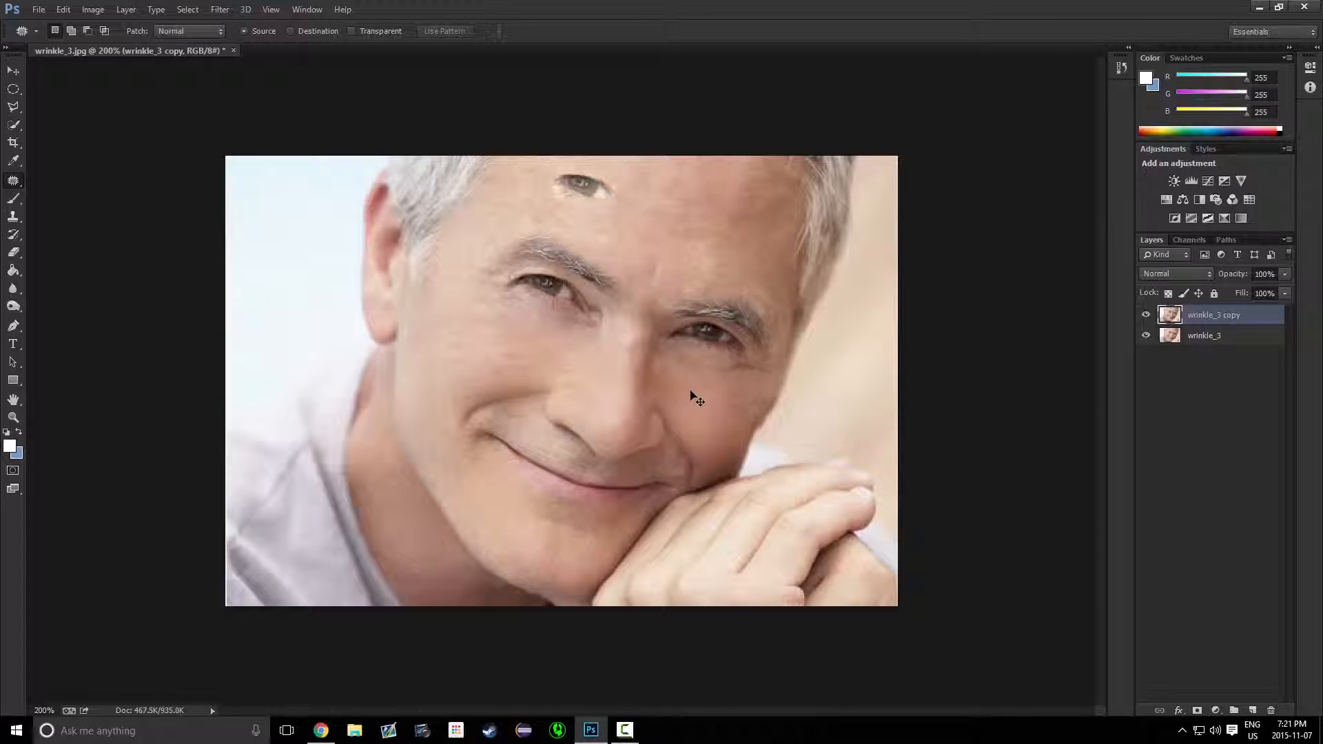
key(ctrl+alt+z)
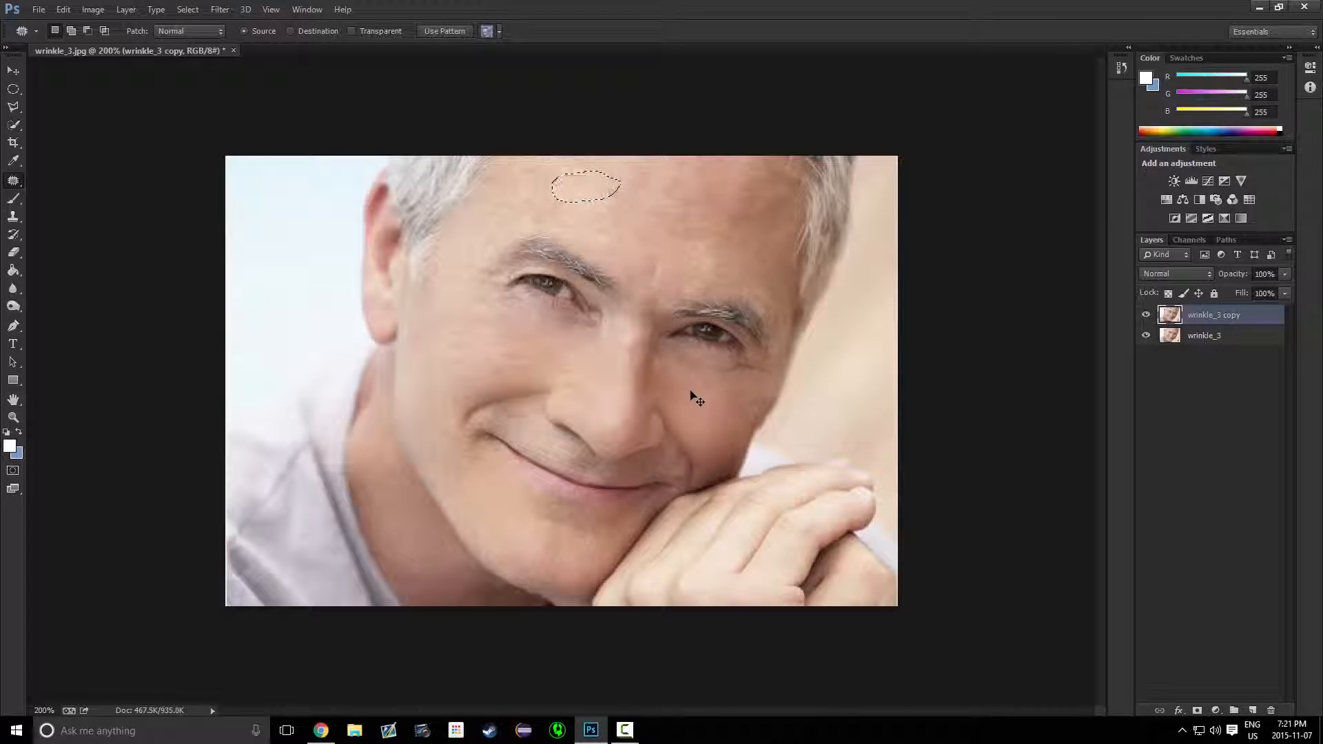
Switch to the Clone Stamp Tool, clear the selection and clone over the patched forehead spot
right_click(15, 184)
click(15, 185)
click(14, 215)
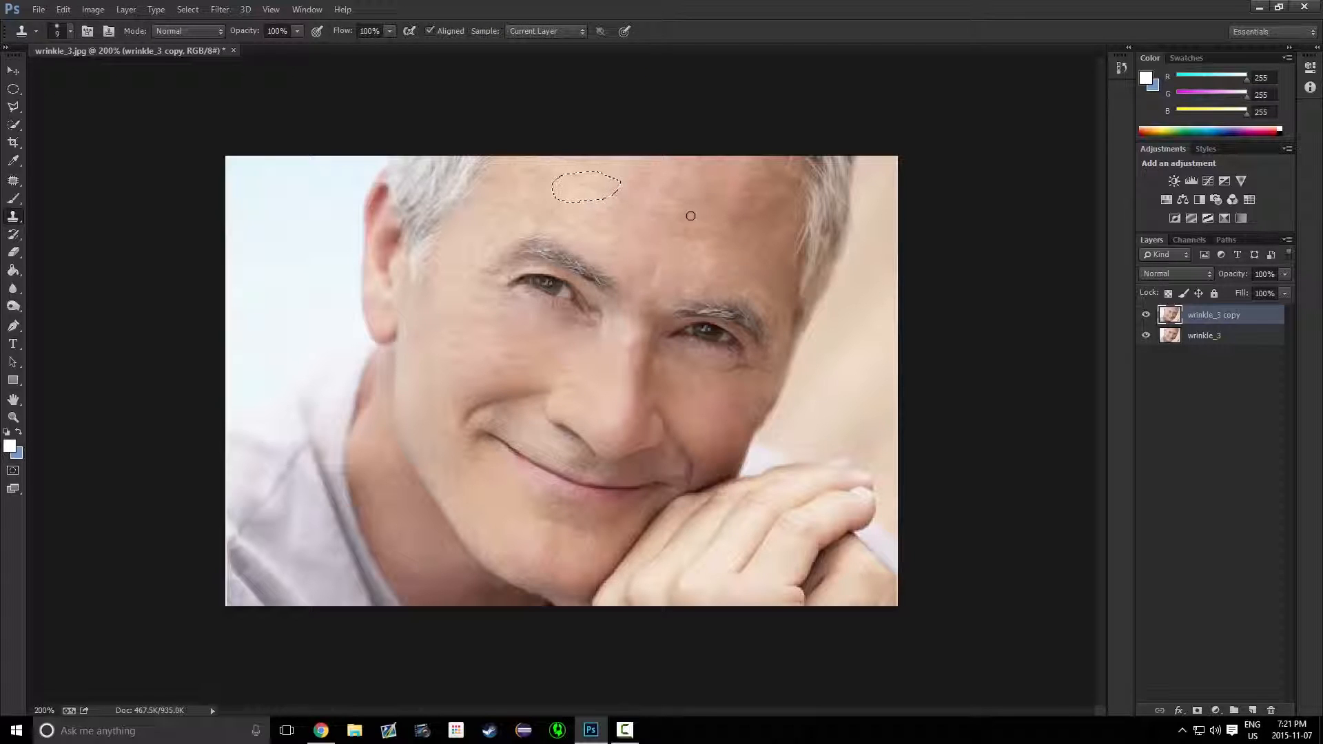
key(ctrl+d)
mouse_move(635, 196)
mouse_down()
mouse_move(560, 182)
mouse_move(591, 187)
mouse_up()
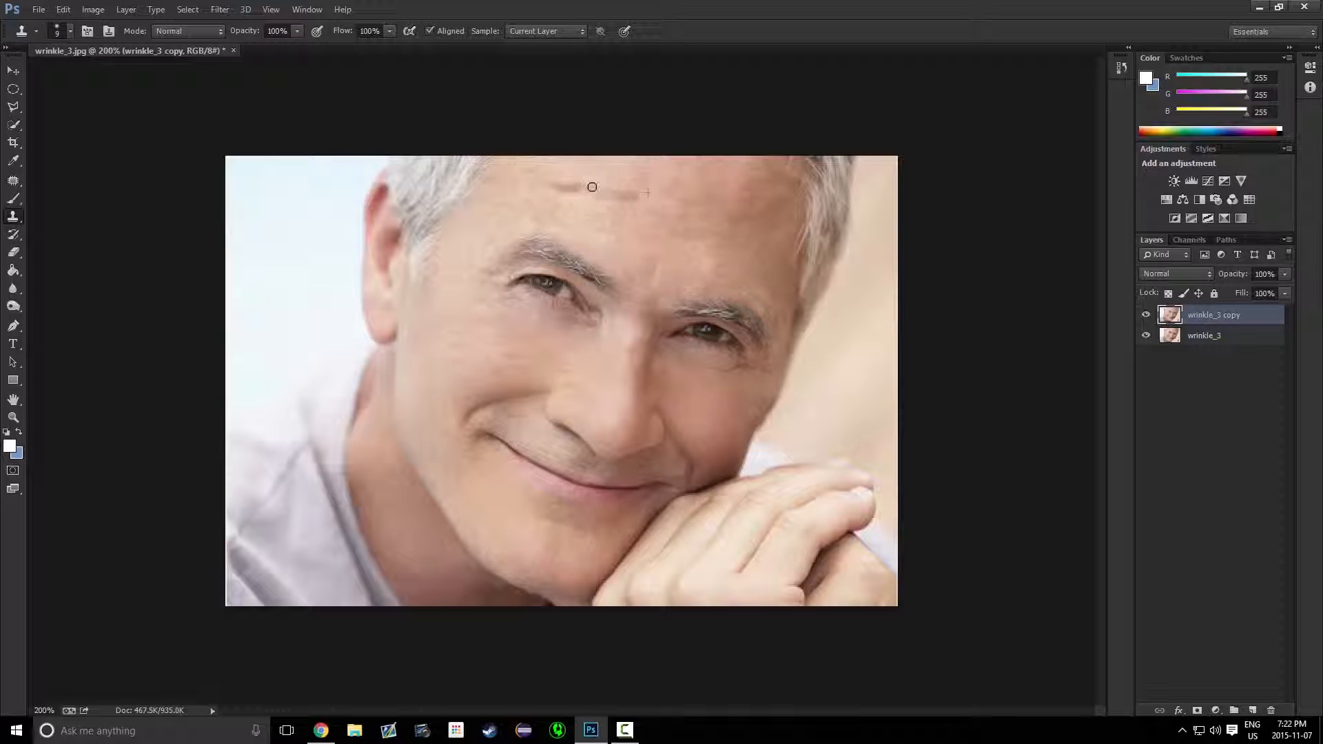
Return to the Spot Healing Brush and heal the remaining forehead and between-brow wrinkles
key(j)
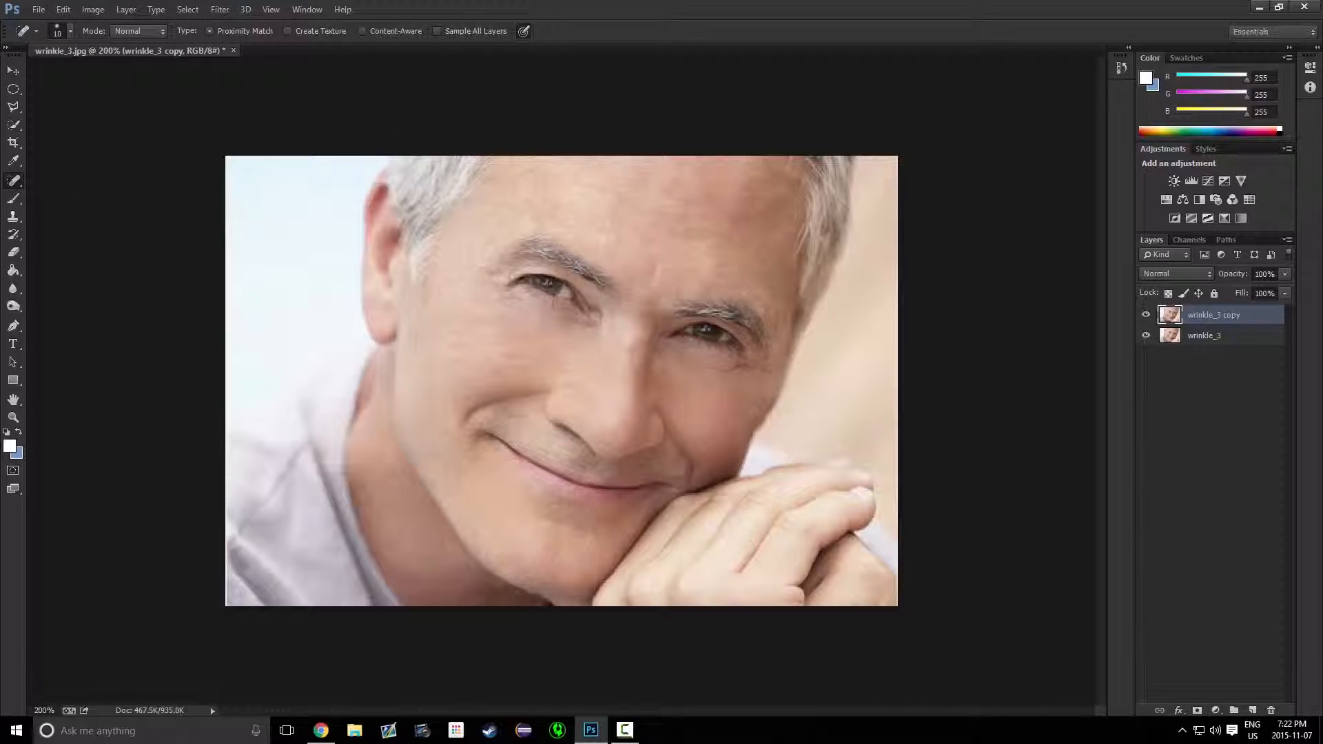
right_click(14, 181)
click(77, 184)
drag(528, 190, 634, 206)
drag(586, 243, 629, 248)
click(629, 244)
click(618, 244)
Toggle the retouched copy layer's visibility repeatedly to compare the result with the original
click(1148, 317)
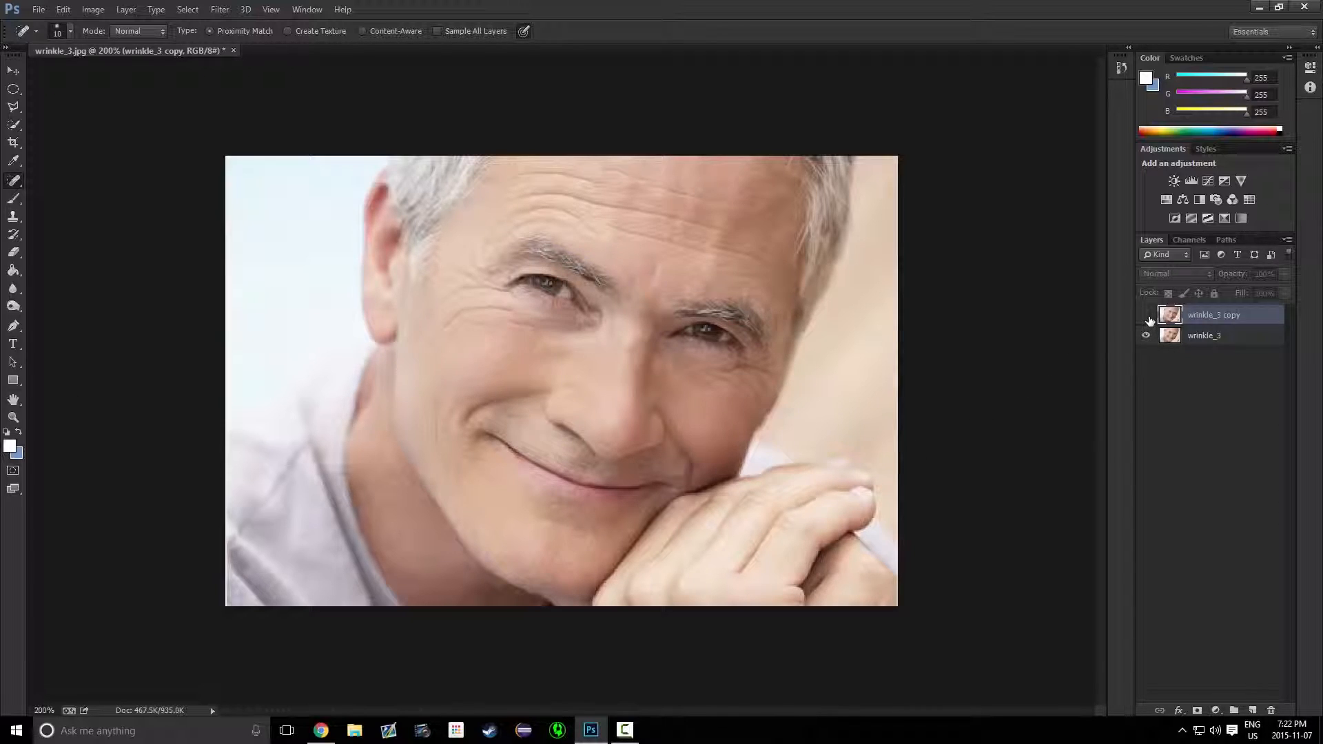
click(1147, 316)
click(1147, 316)
click(1148, 317)
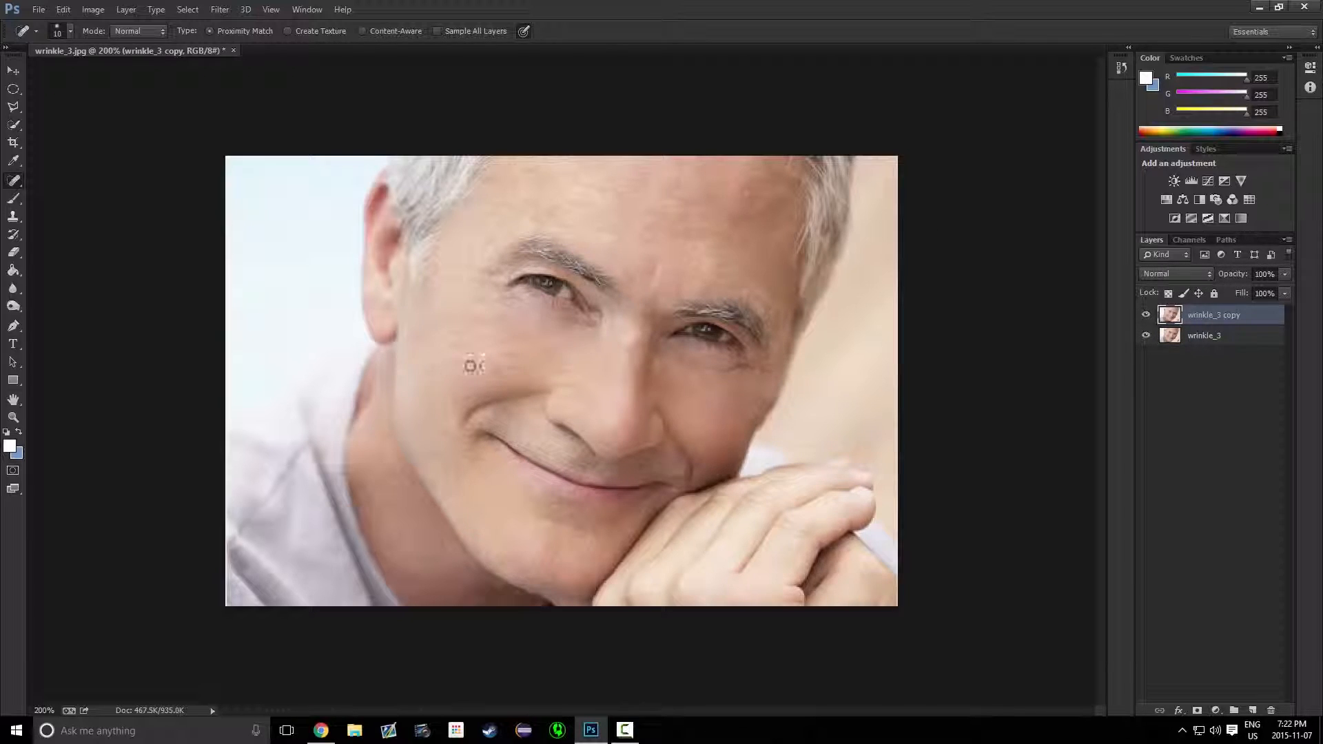
click(1148, 316)
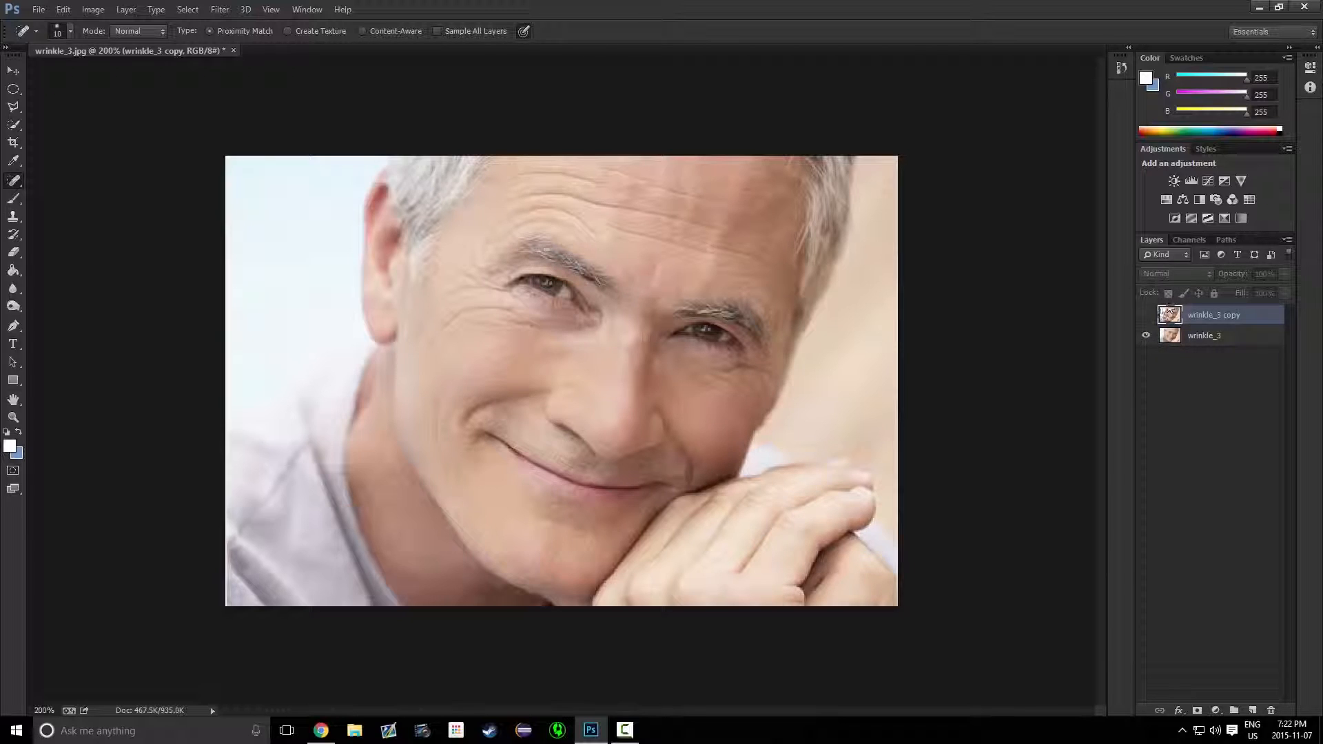
click(1147, 318)
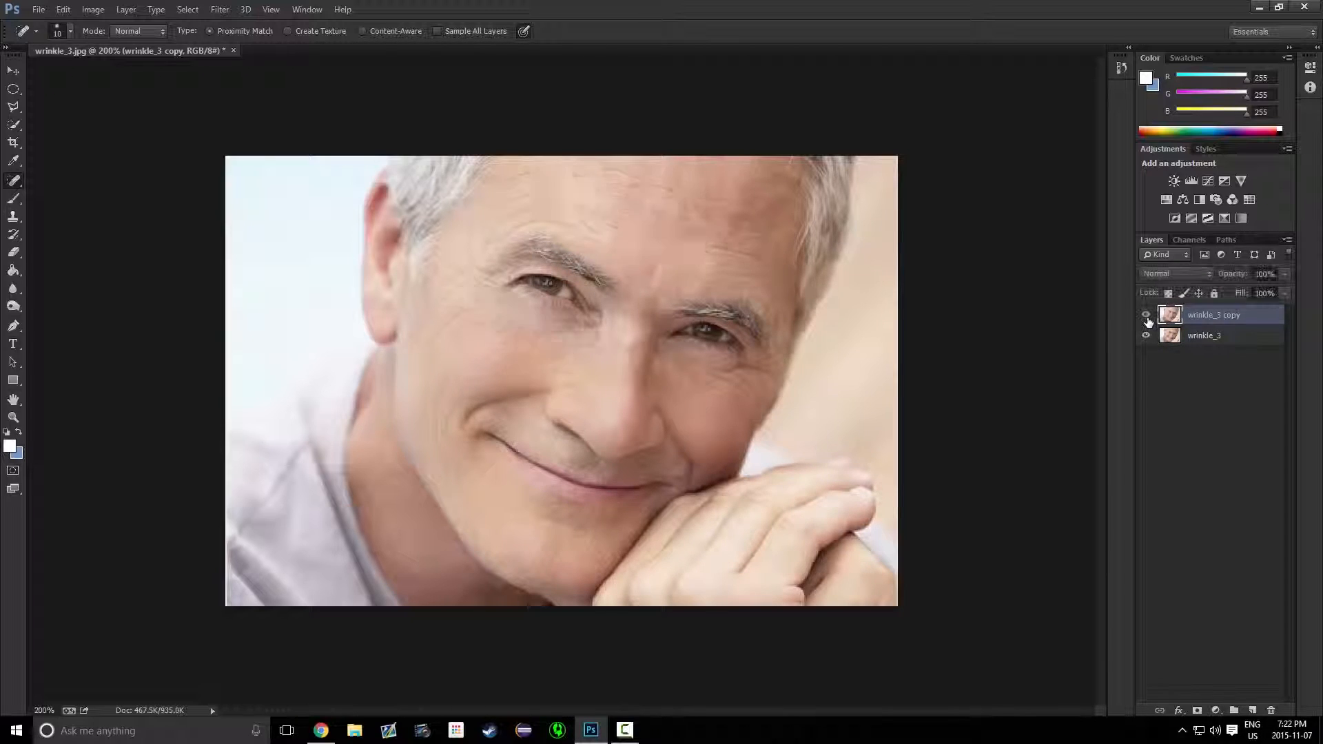
click(1147, 318)
click(1148, 319)
click(1148, 318)
click(1147, 318)
click(1147, 319)
click(1148, 318)
click(1148, 318)
click(1148, 318)
click(1147, 319)
click(1147, 319)
click(1147, 318)
click(1148, 319)
click(1147, 319)
click(1148, 320)
click(1147, 320)
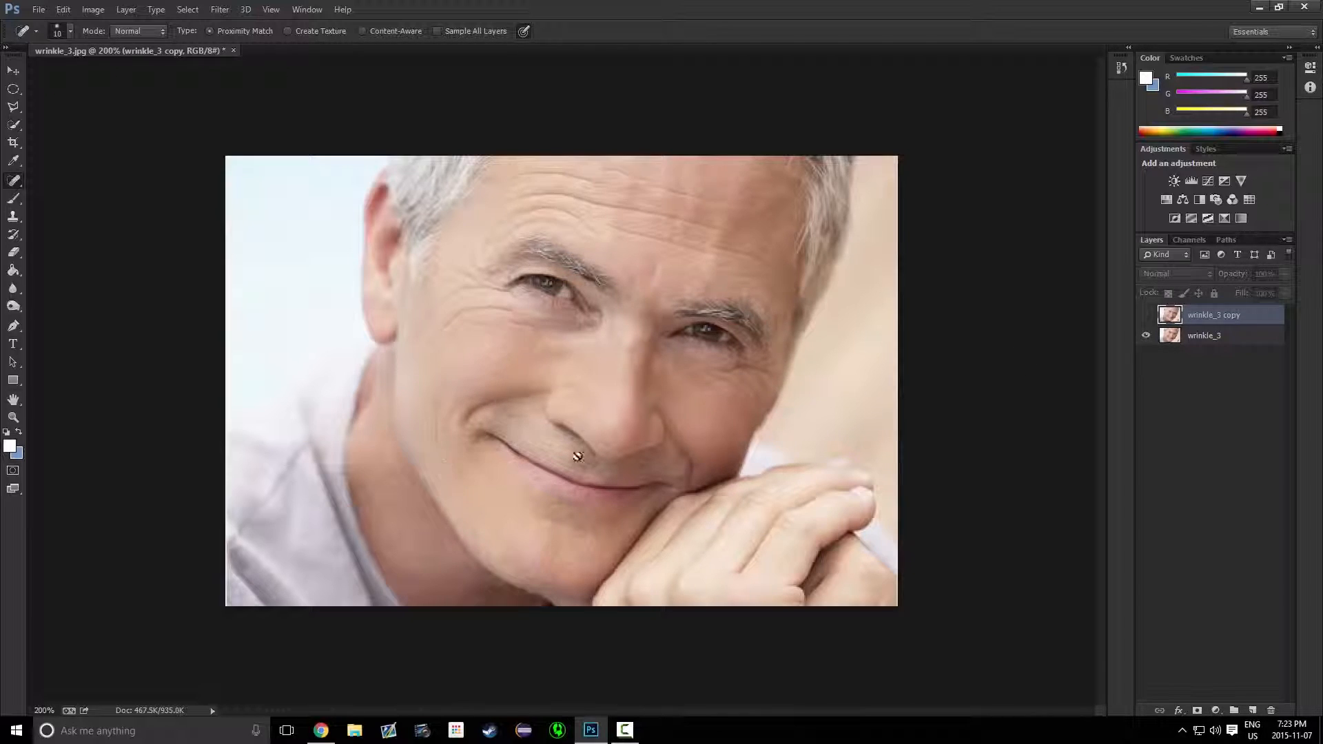
click(1146, 315)
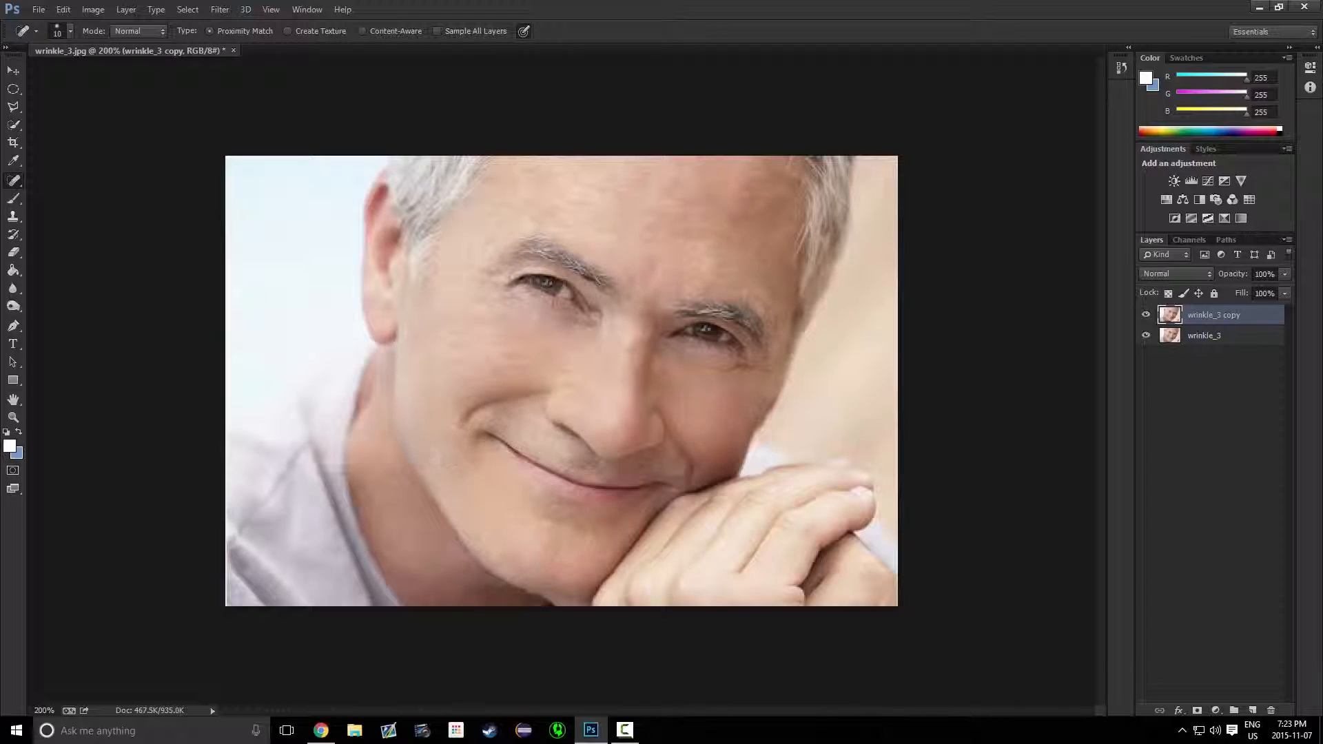
Spot-heal a wrinkle on the left cheek and toggle the copy layer to compare again
mouse_move(424, 447)
mouse_down()
mouse_move(447, 469)
mouse_move(435, 436)
mouse_move(449, 466)
mouse_move(436, 447)
mouse_move(453, 449)
mouse_move(434, 483)
mouse_up()
click(1146, 315)
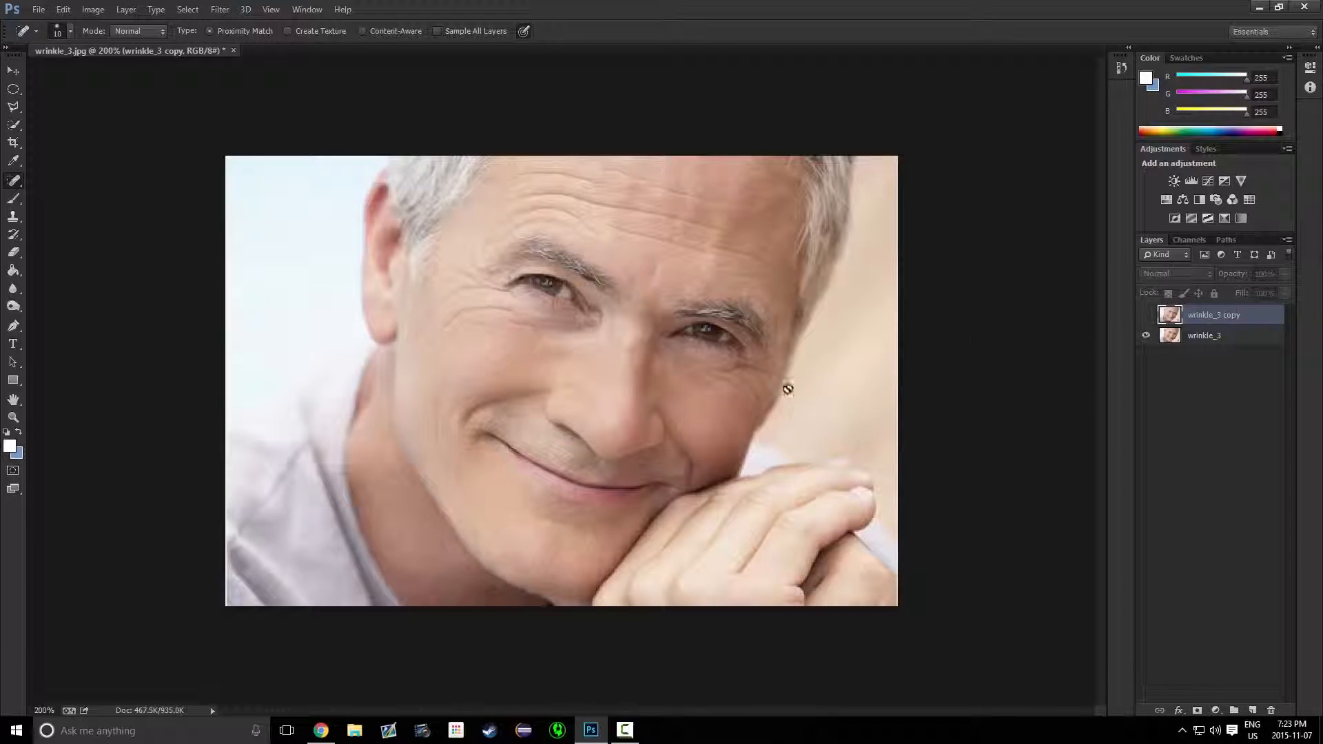
click(1147, 315)
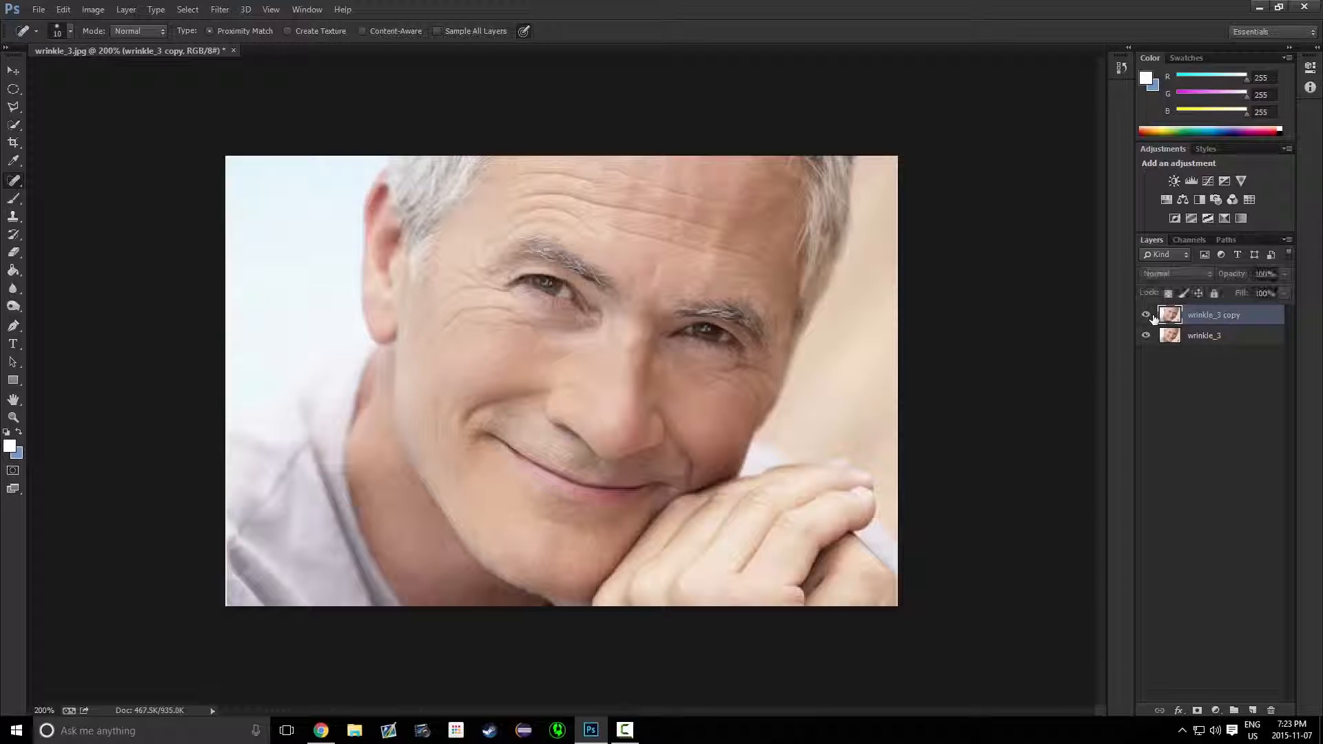